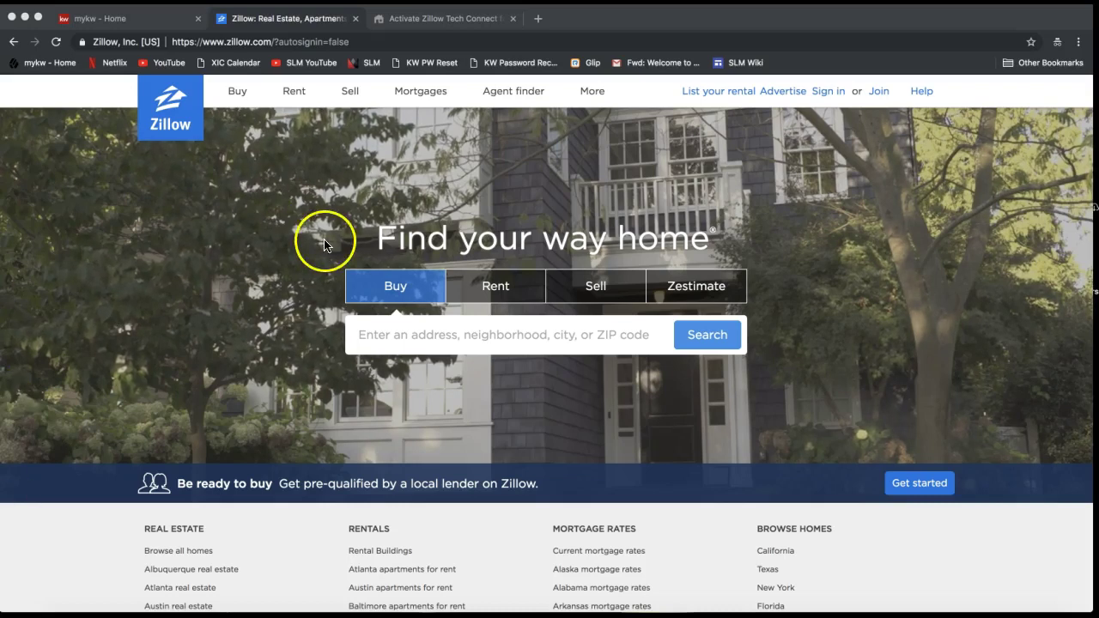
# Sign in to Zillow with the saved account email and password, dismissing the Google sign-in prompt
pyautogui.click(1004, 90)
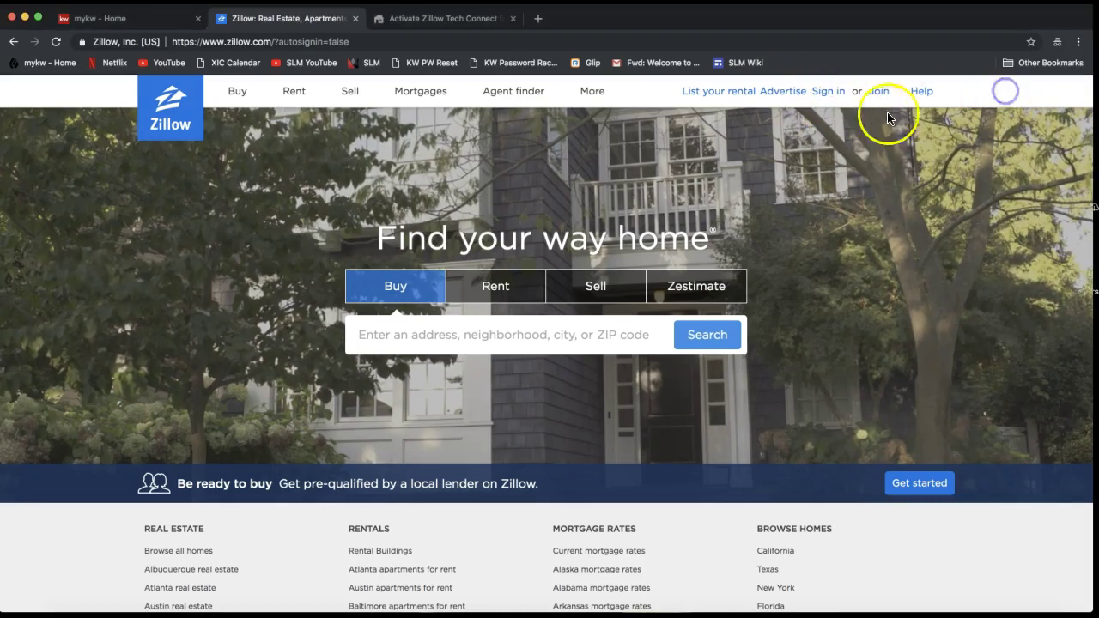
pyautogui.click(829, 95)
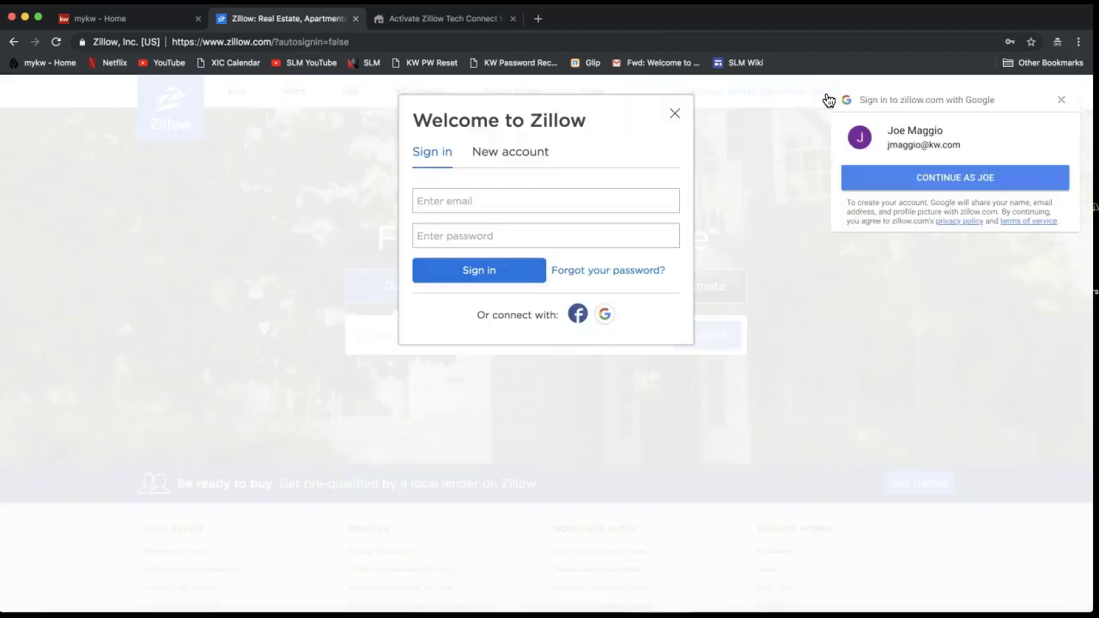
pyautogui.click(1062, 100)
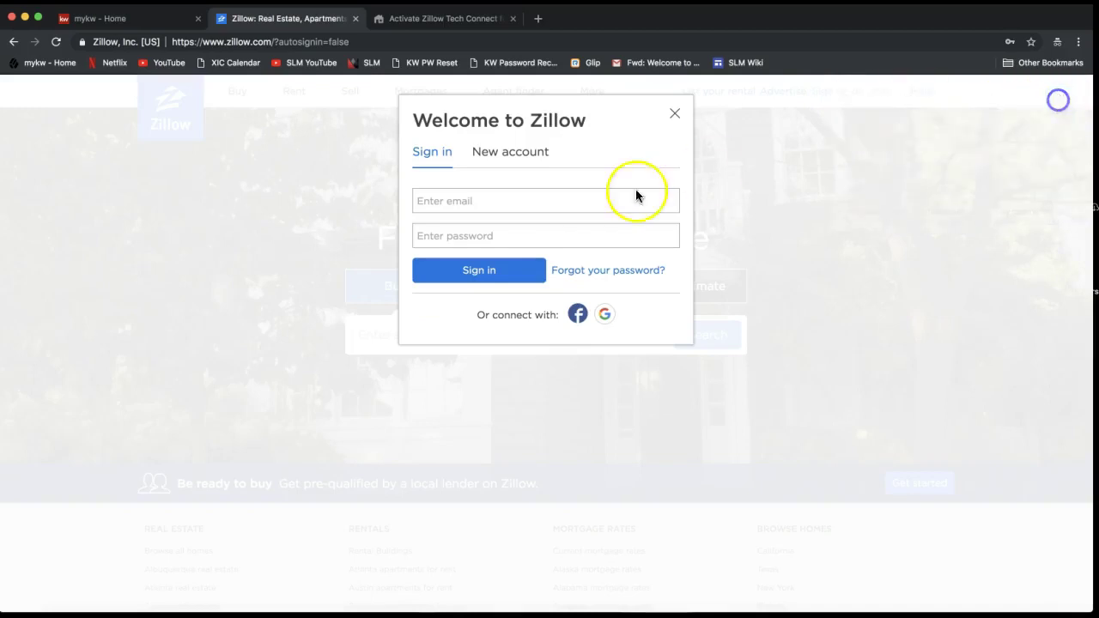
pyautogui.click(545, 199)
pyautogui.click(540, 228)
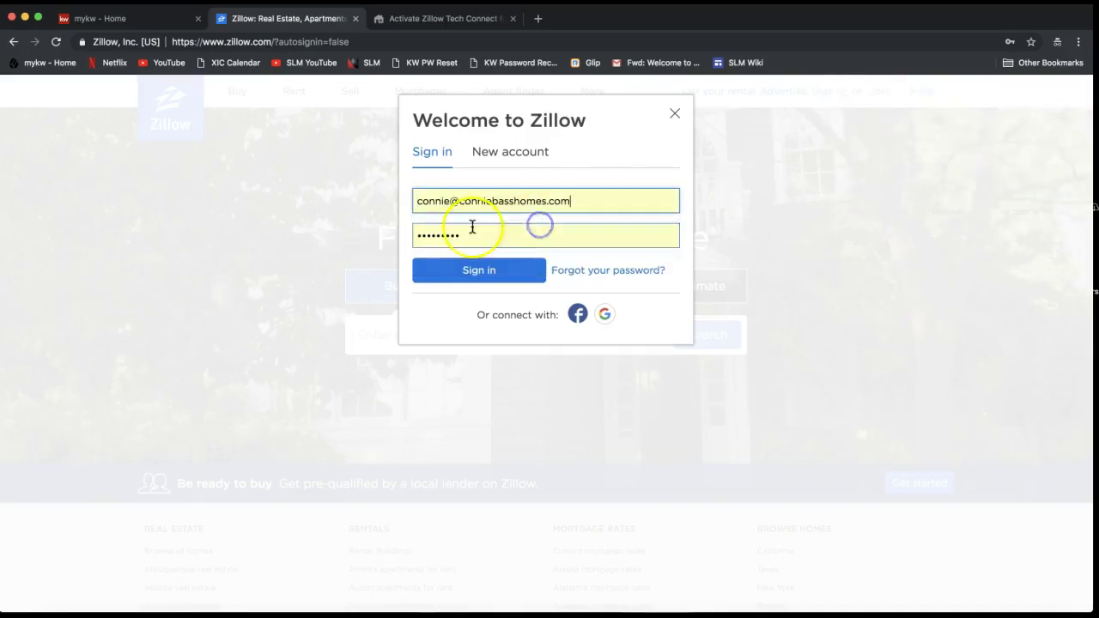
pyautogui.click(555, 209)
pyautogui.click(499, 271)
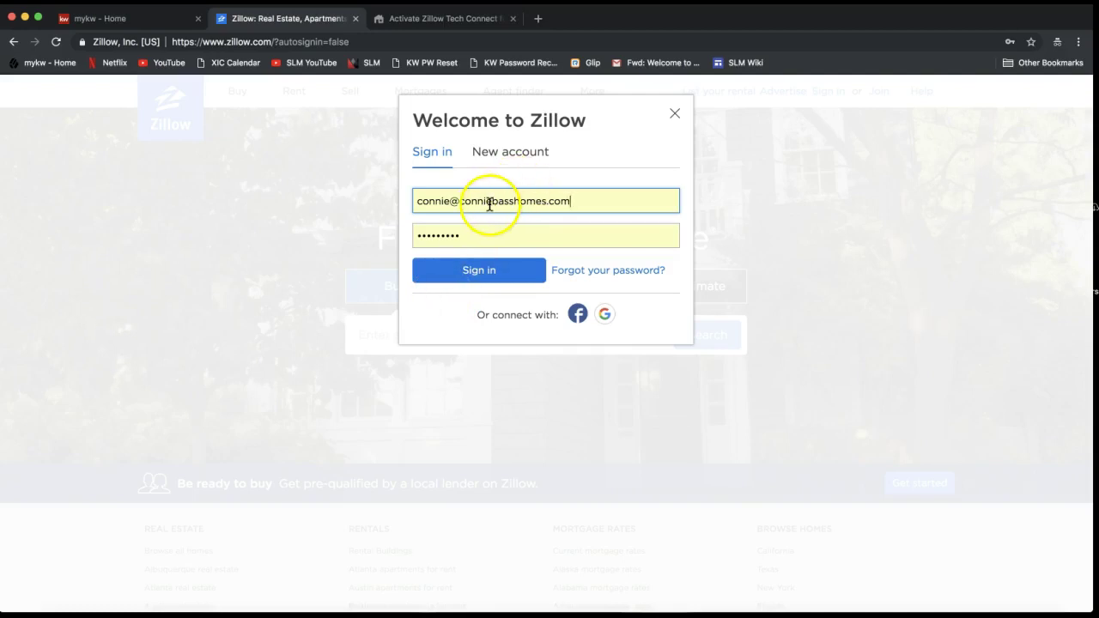
pyautogui.click(480, 281)
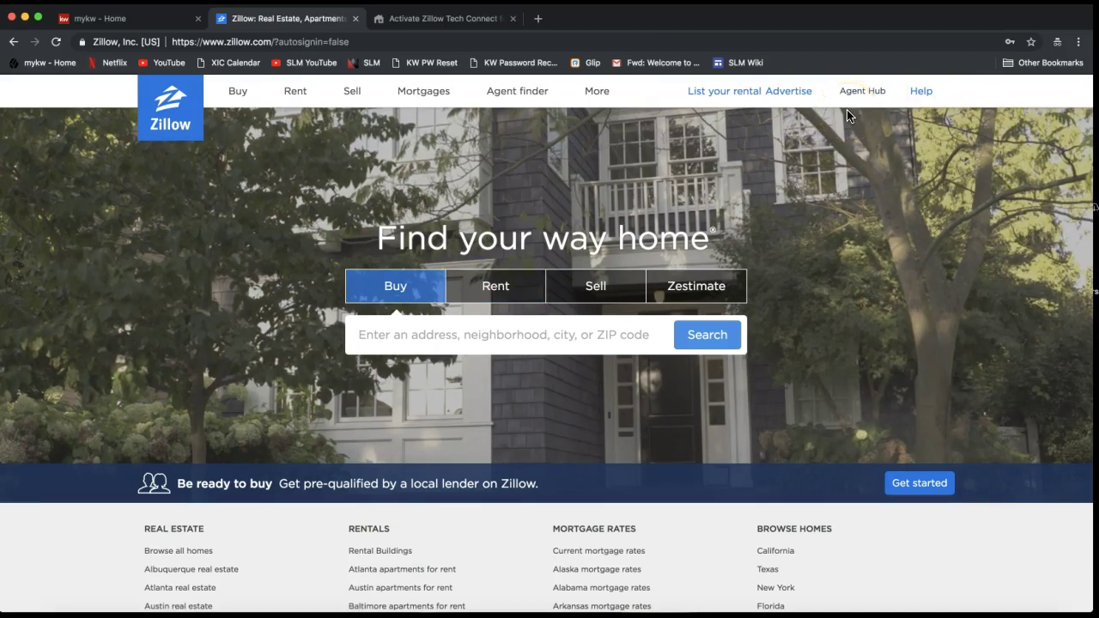
# Open the Agent Hub and go to its Contacts list
pyautogui.moveTo(872, 108)
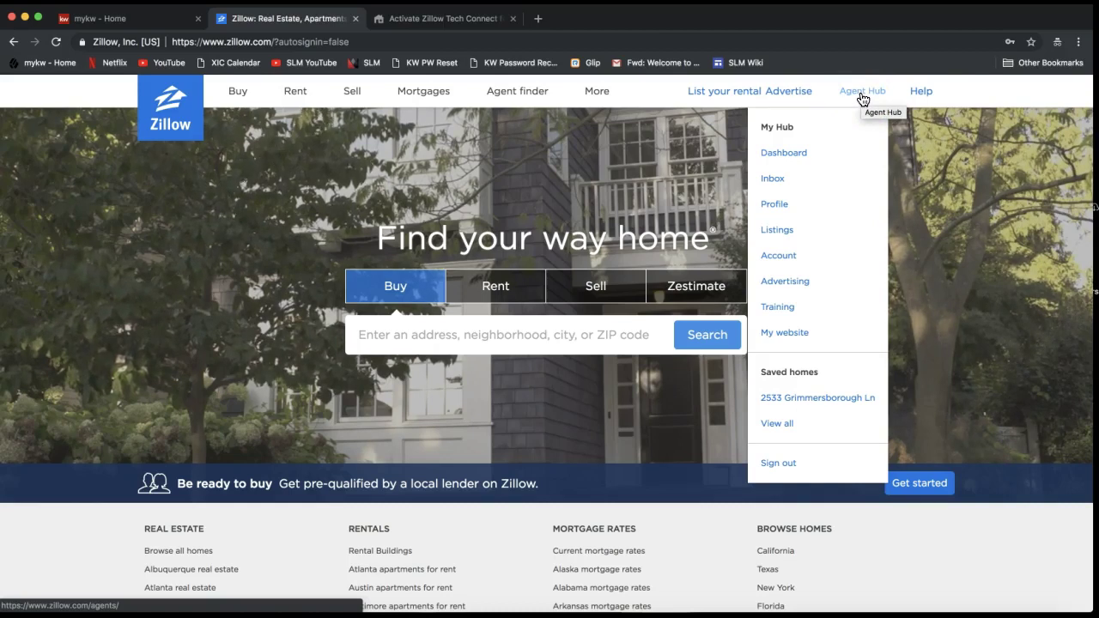
pyautogui.click(862, 94)
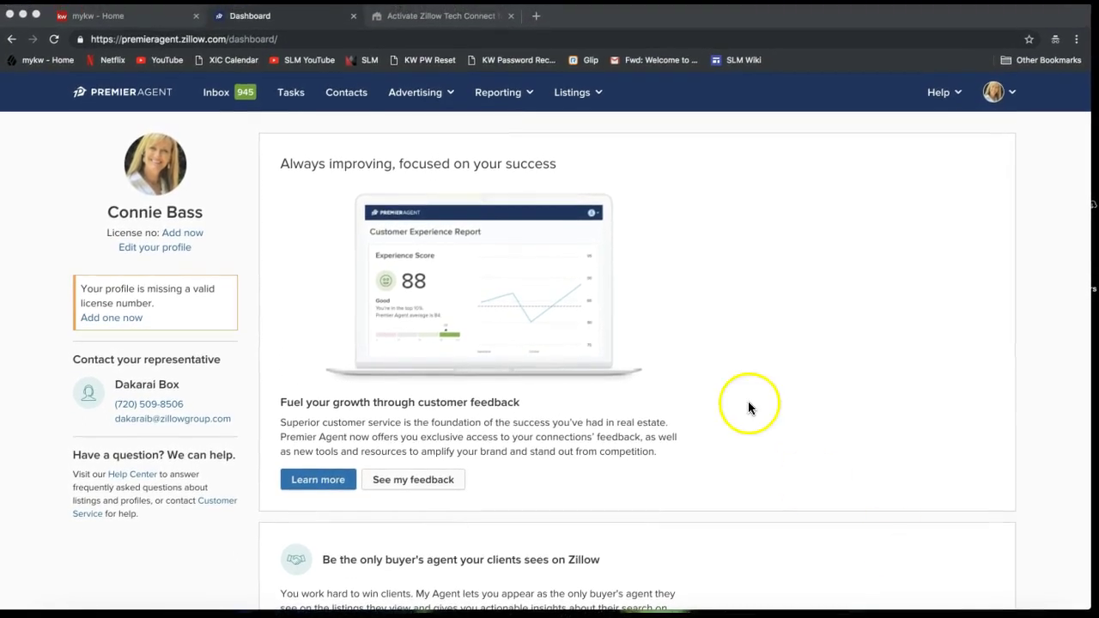
pyautogui.click(348, 103)
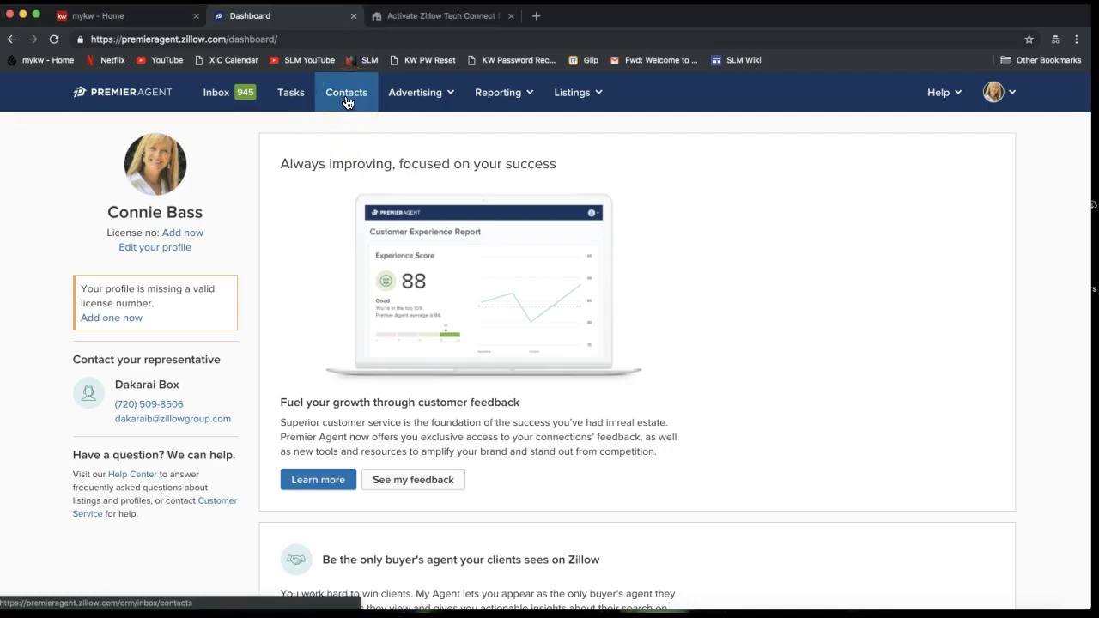
pyautogui.click(348, 103)
pyautogui.click(351, 103)
pyautogui.click(350, 103)
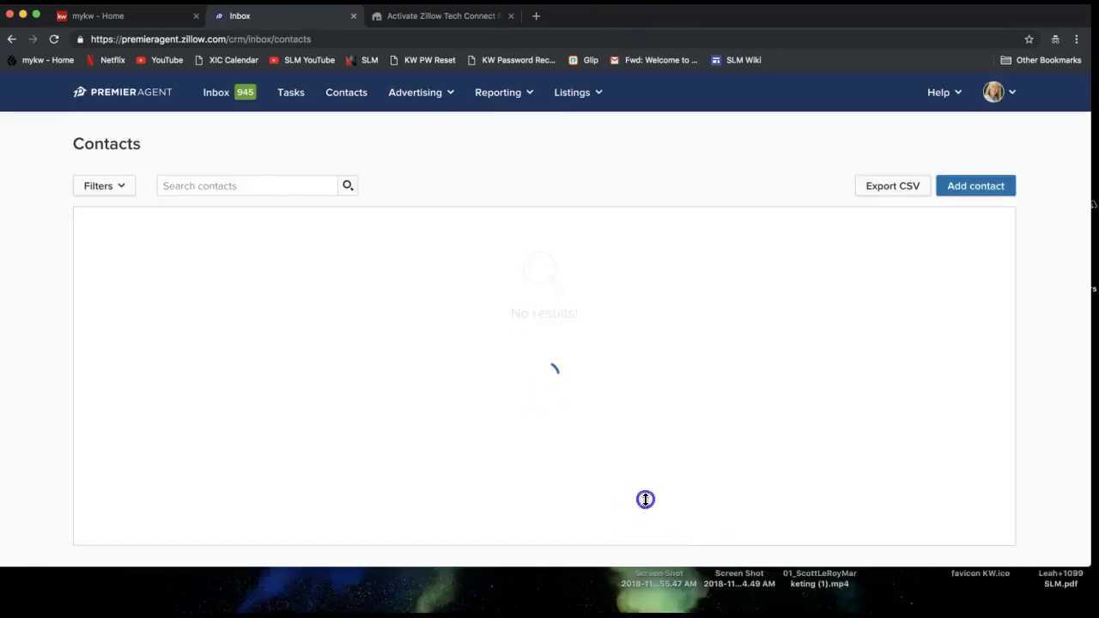
# Shorten the browser window until only the header row of the contacts table shows
pyautogui.moveTo(628, 352); pyautogui.dragTo(619, 263)
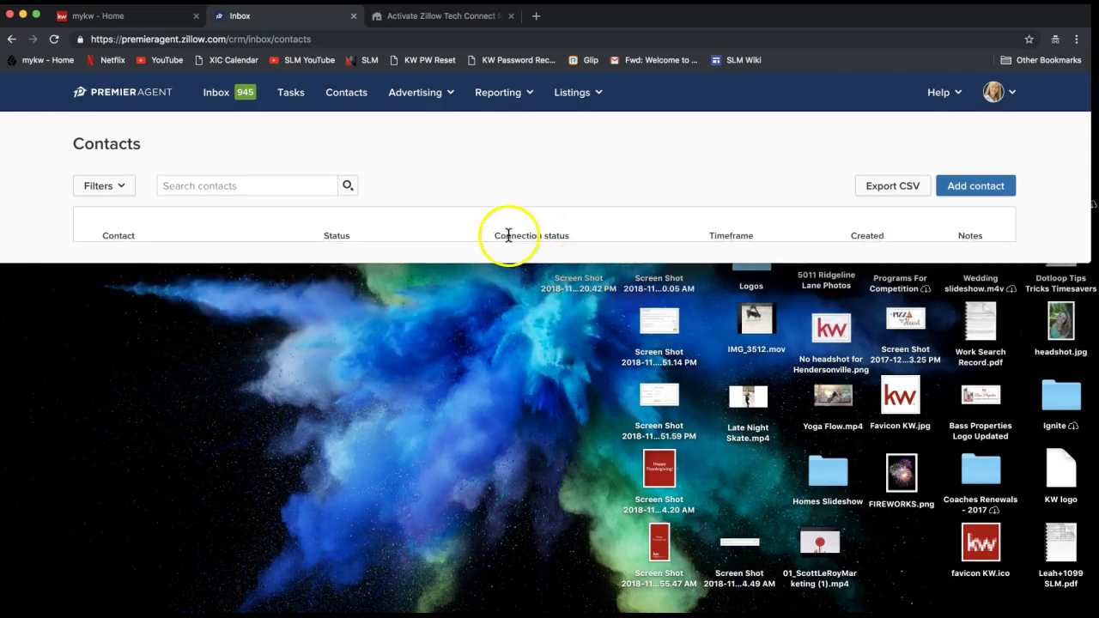
pyautogui.moveTo(198, 266); pyautogui.dragTo(197, 270)
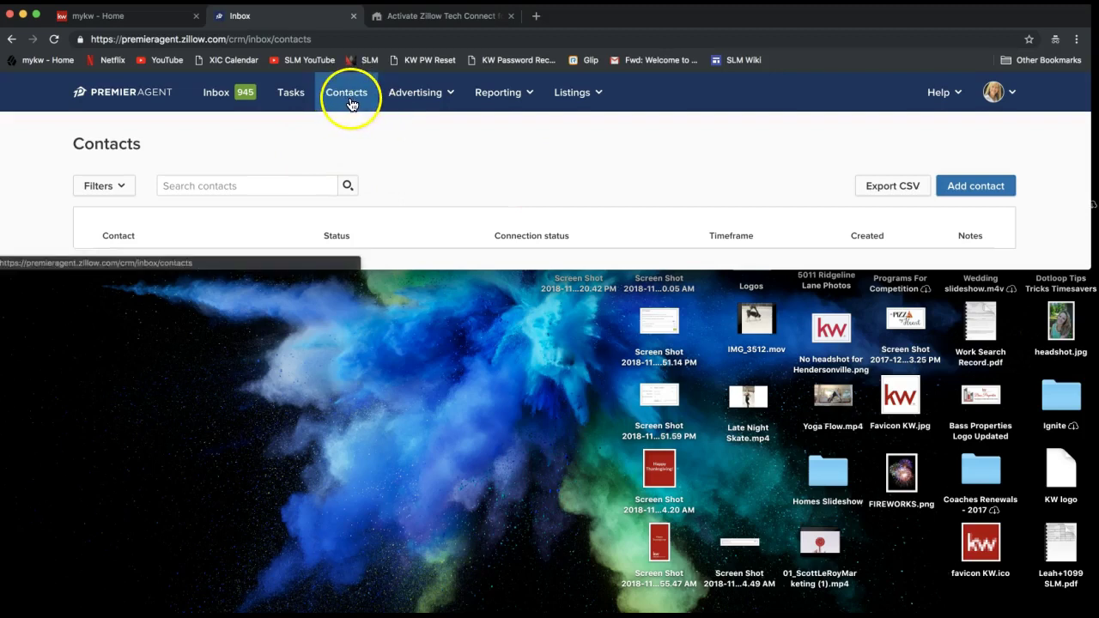
pyautogui.click(769, 185)
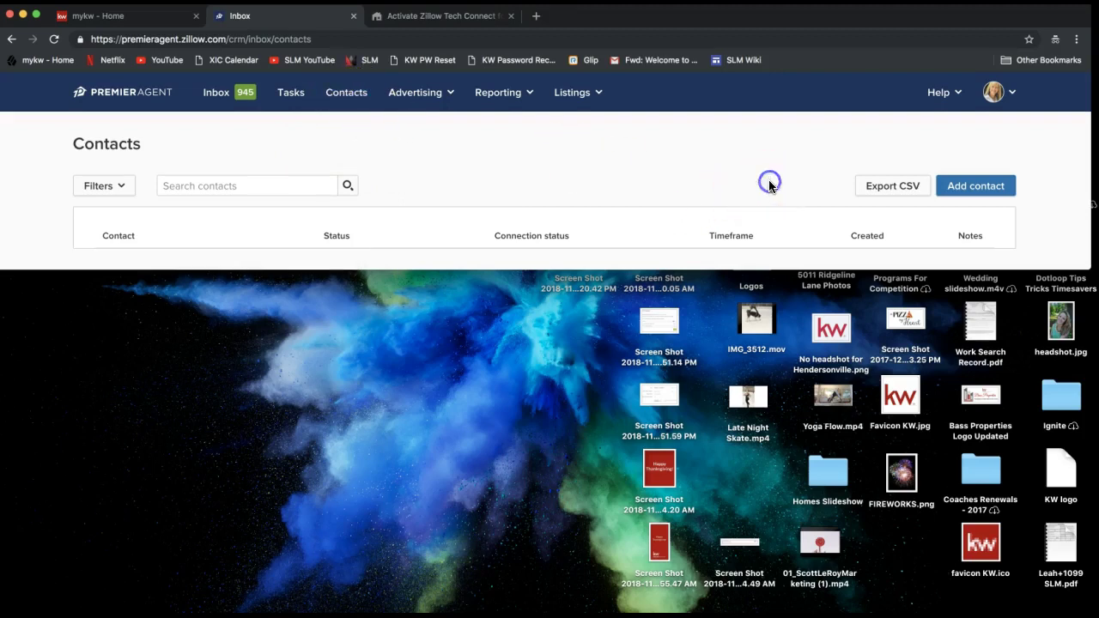
# Export the contacts as a CSV file and make the browser window slightly taller to fit the download entry
pyautogui.click(890, 198)
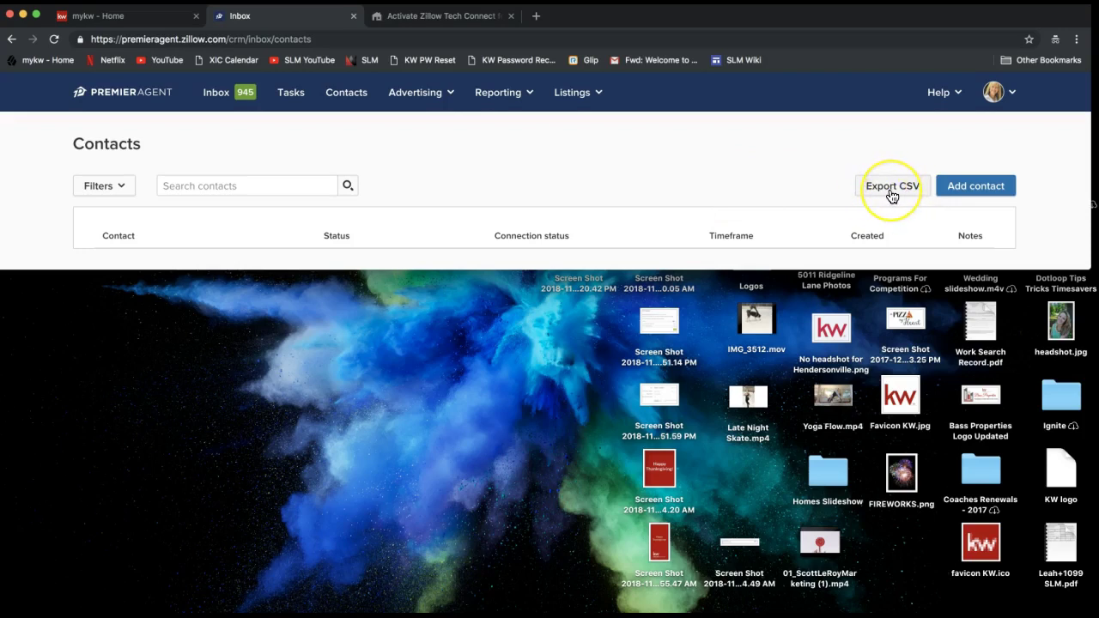
pyautogui.click(885, 196)
pyautogui.click(894, 156)
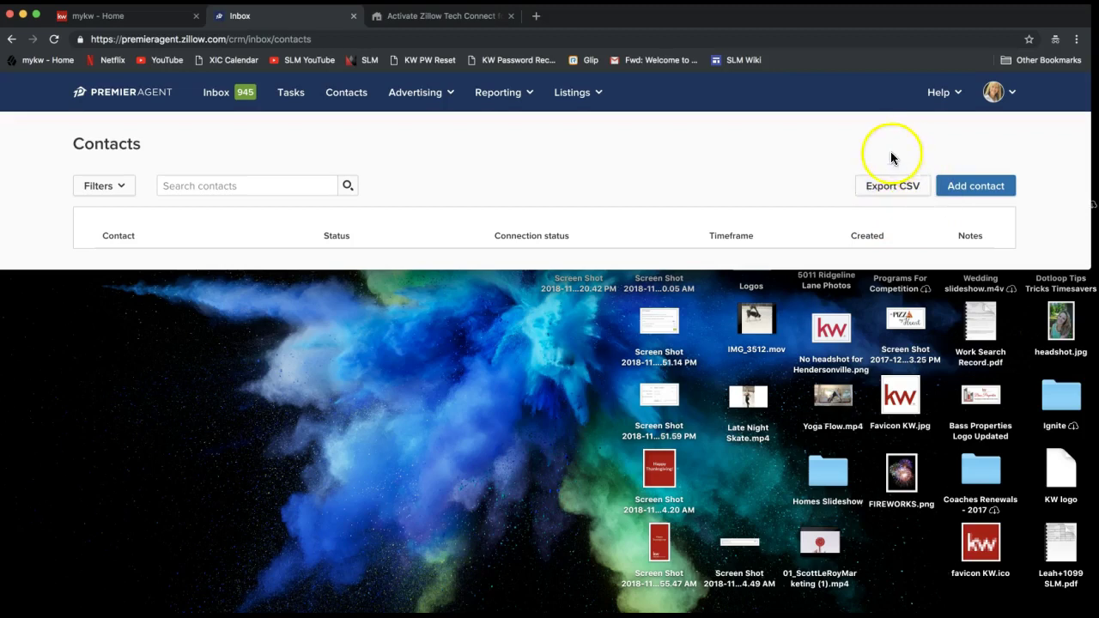
pyautogui.click(876, 211)
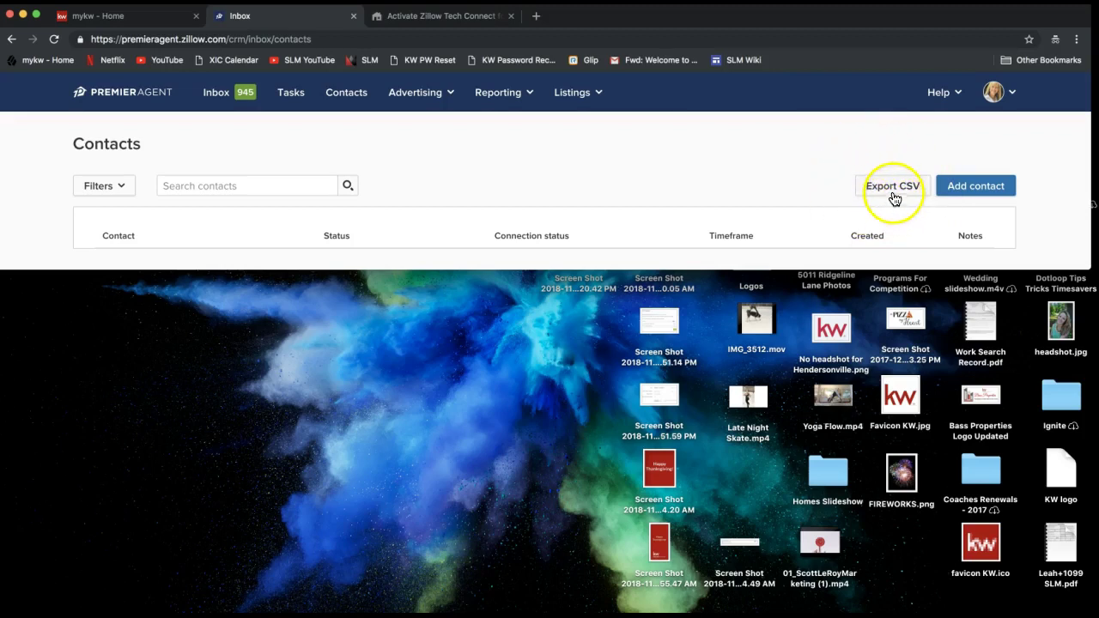
pyautogui.click(897, 197)
pyautogui.click(906, 197)
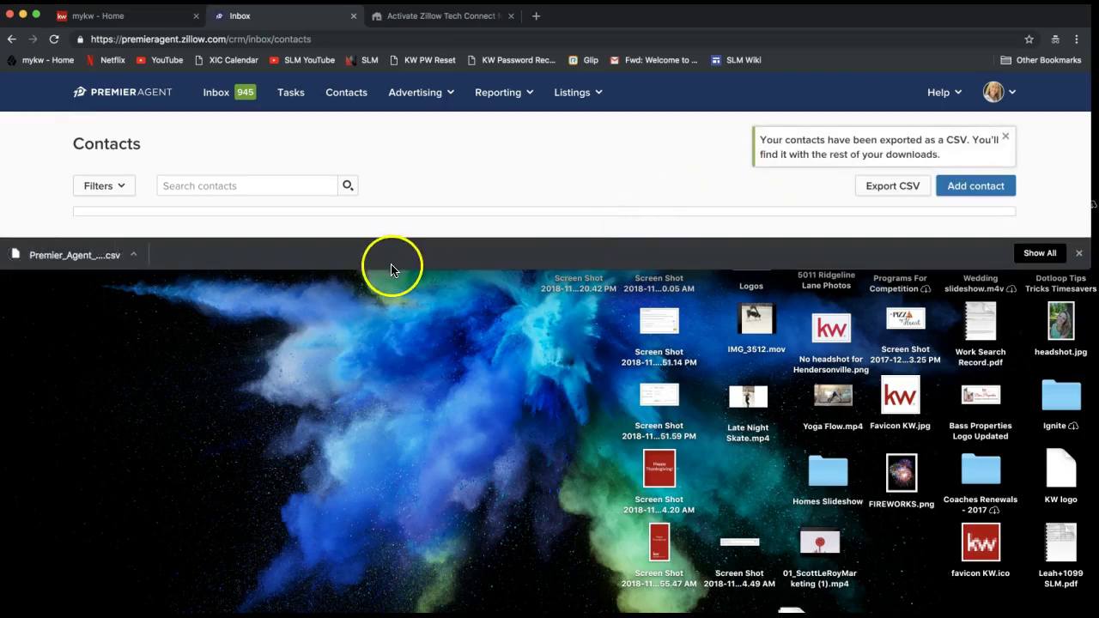
pyautogui.moveTo(387, 273); pyautogui.dragTo(383, 307)
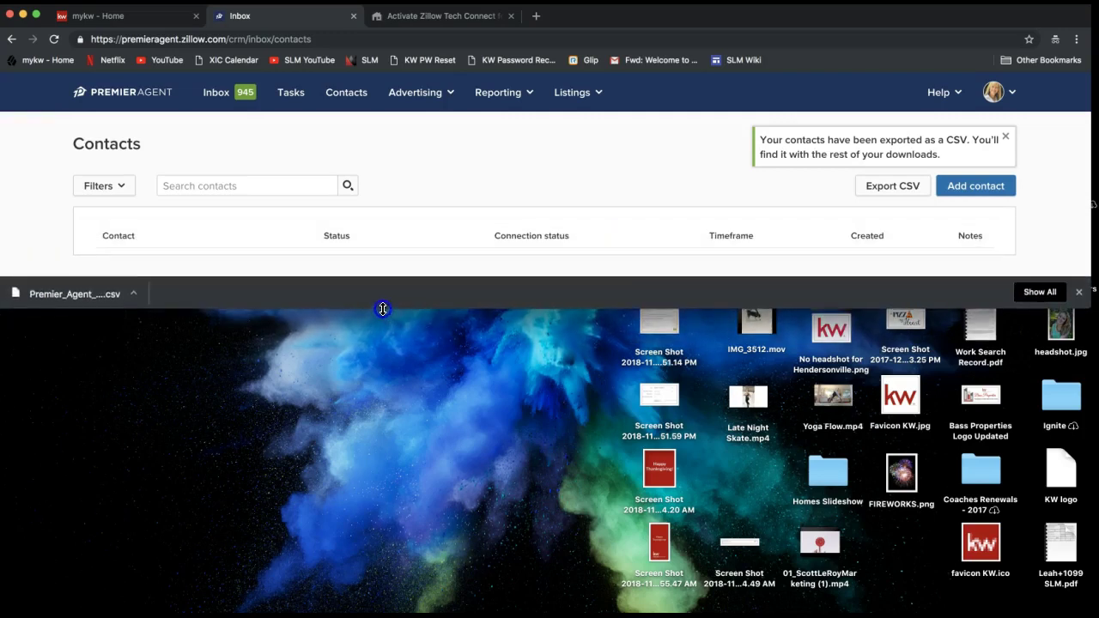
pyautogui.click(102, 302)
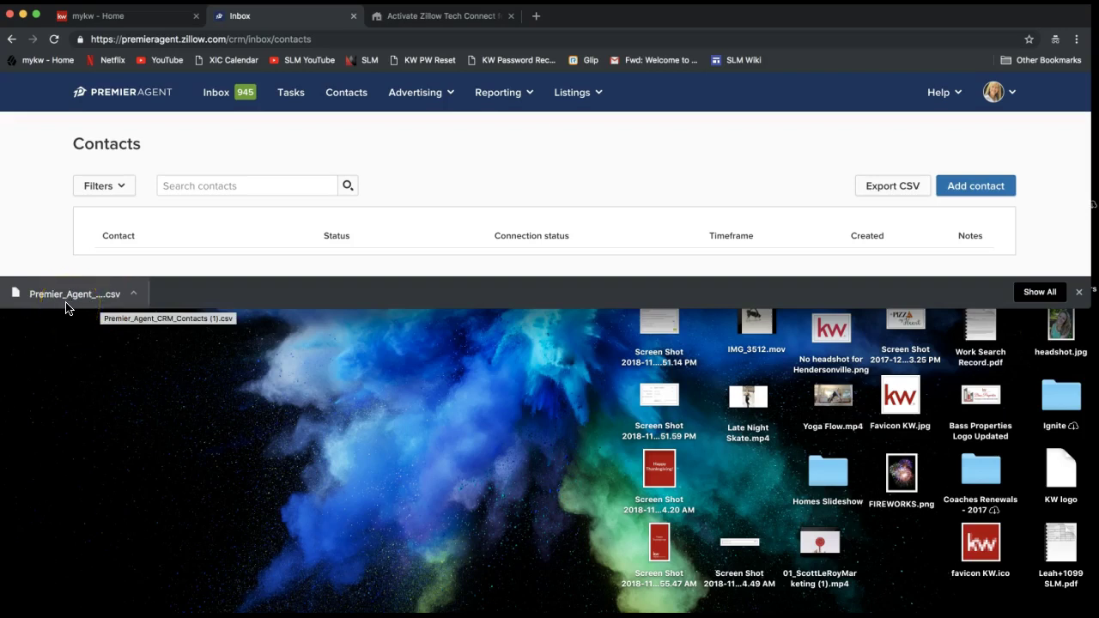
pyautogui.click(73, 292)
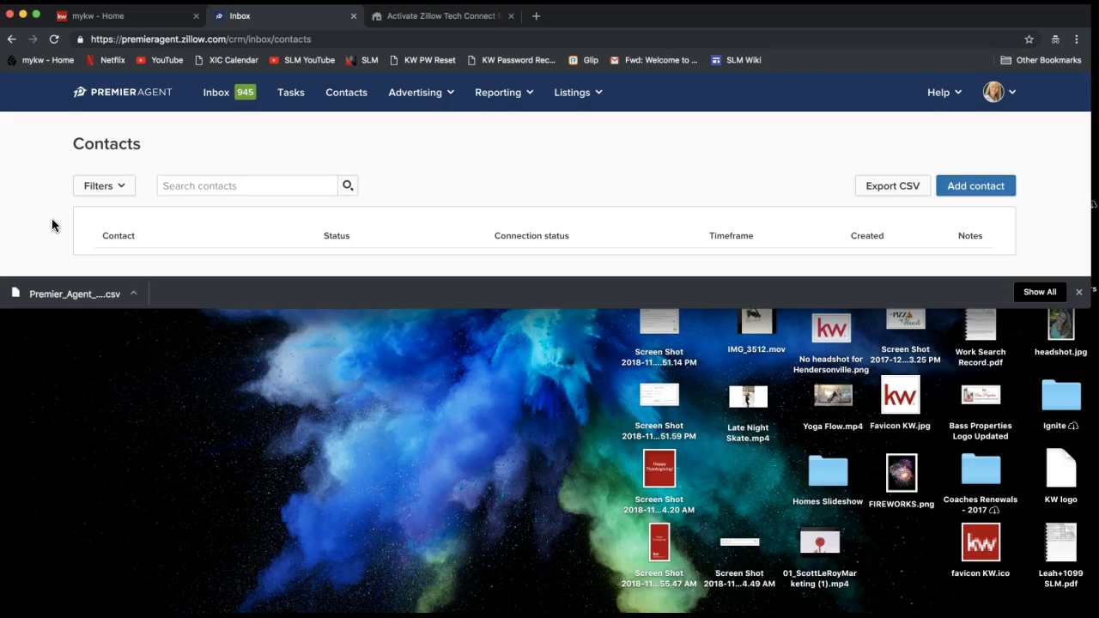
# Open the account settings and continue to the Connect to My CRM page
pyautogui.click(1015, 99)
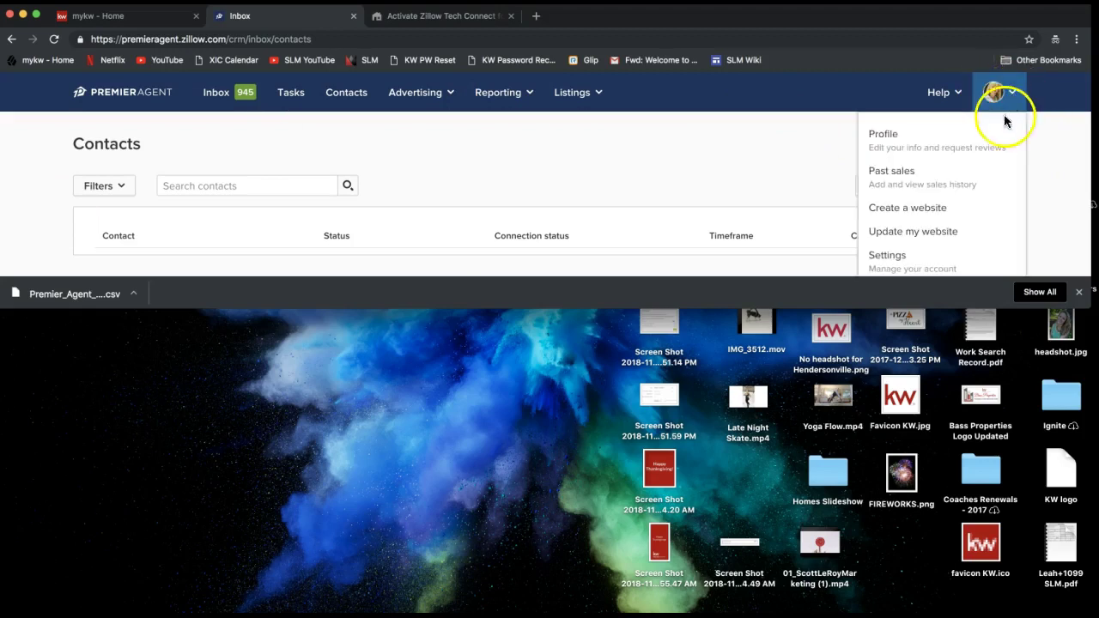
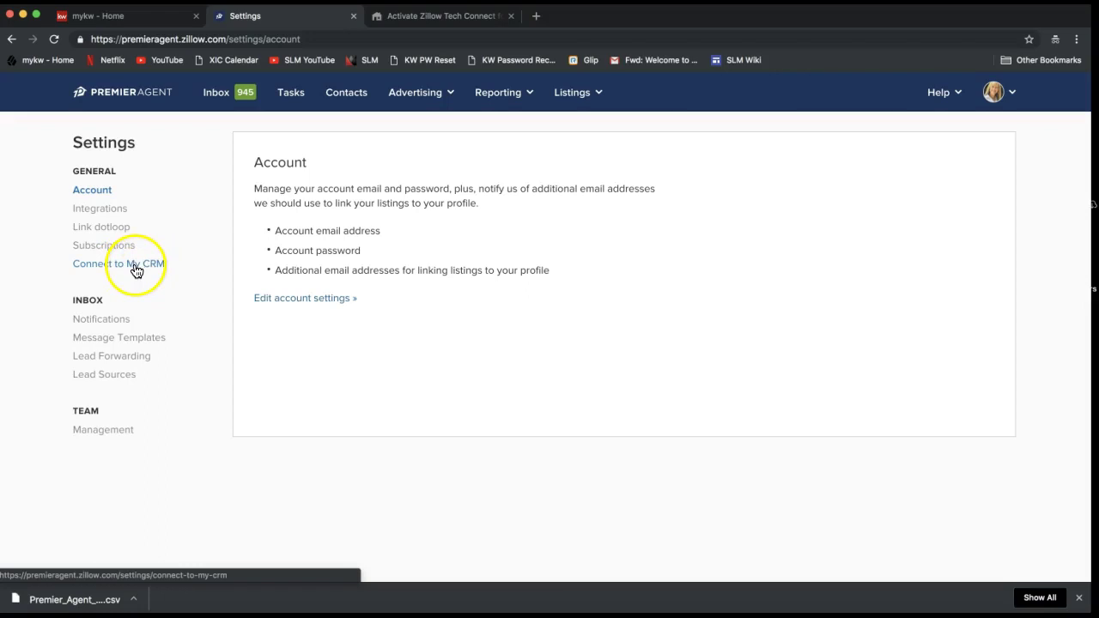
pyautogui.click(134, 268)
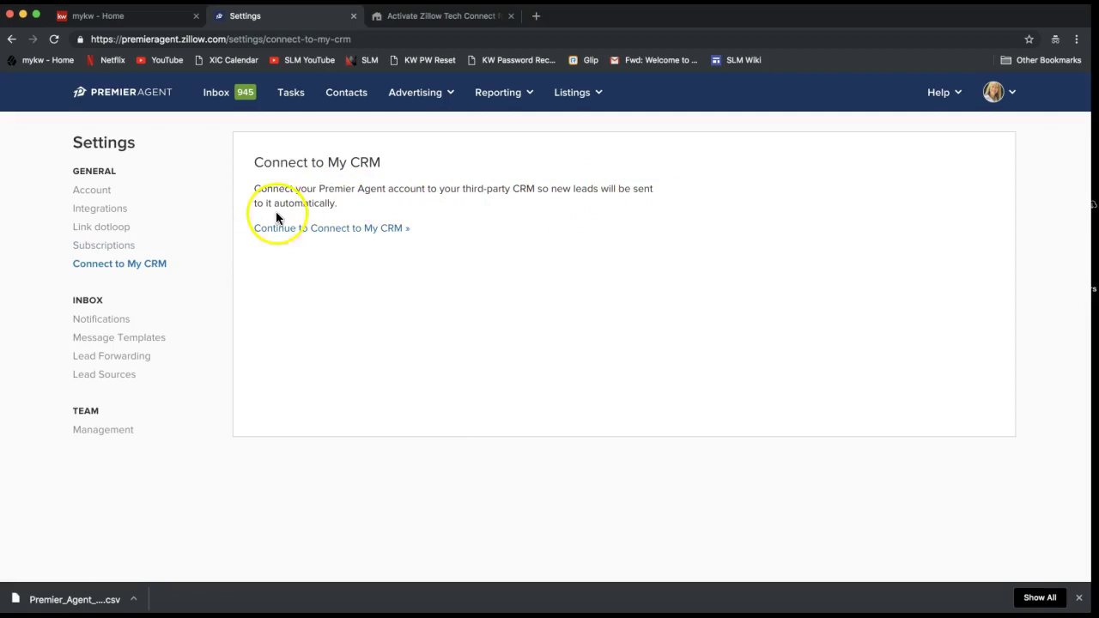
pyautogui.click(321, 236)
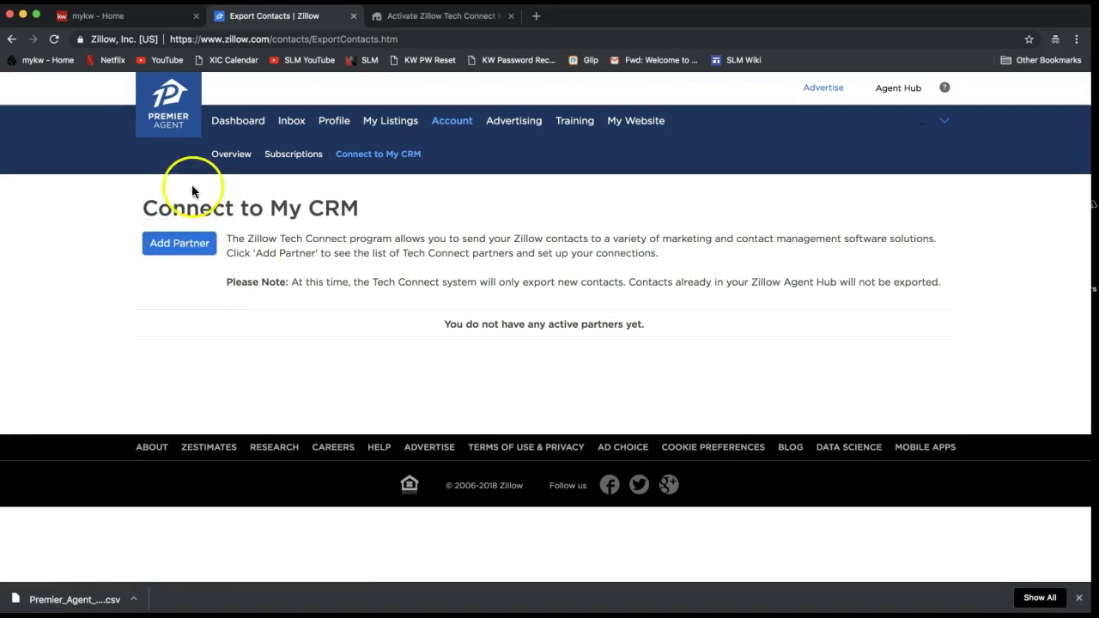
# Start adding a Tech Connect partner and select Market Leader as the company providing the CRM software
pyautogui.click(176, 244)
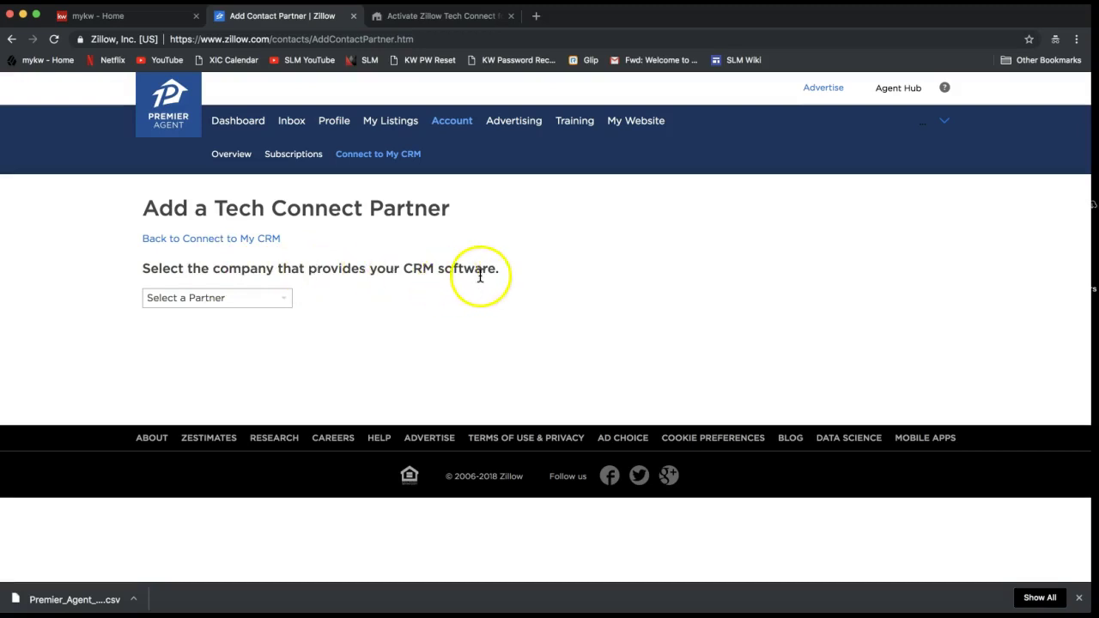
pyautogui.click(230, 298)
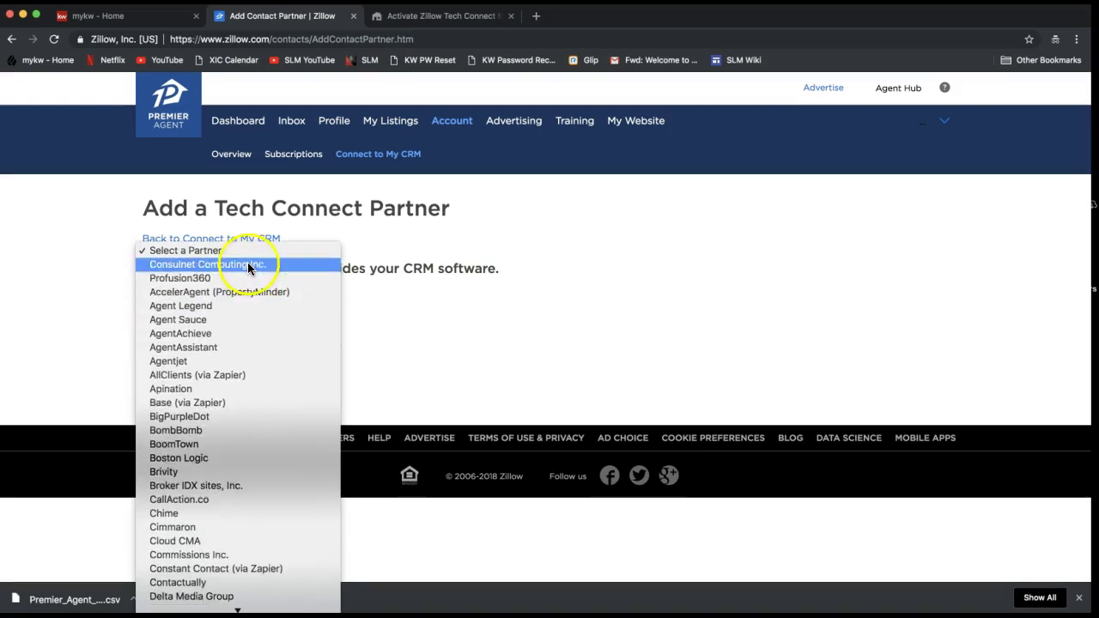
pyautogui.scroll(-1, 250, 348)
pyautogui.scroll(-10, 250, 348)
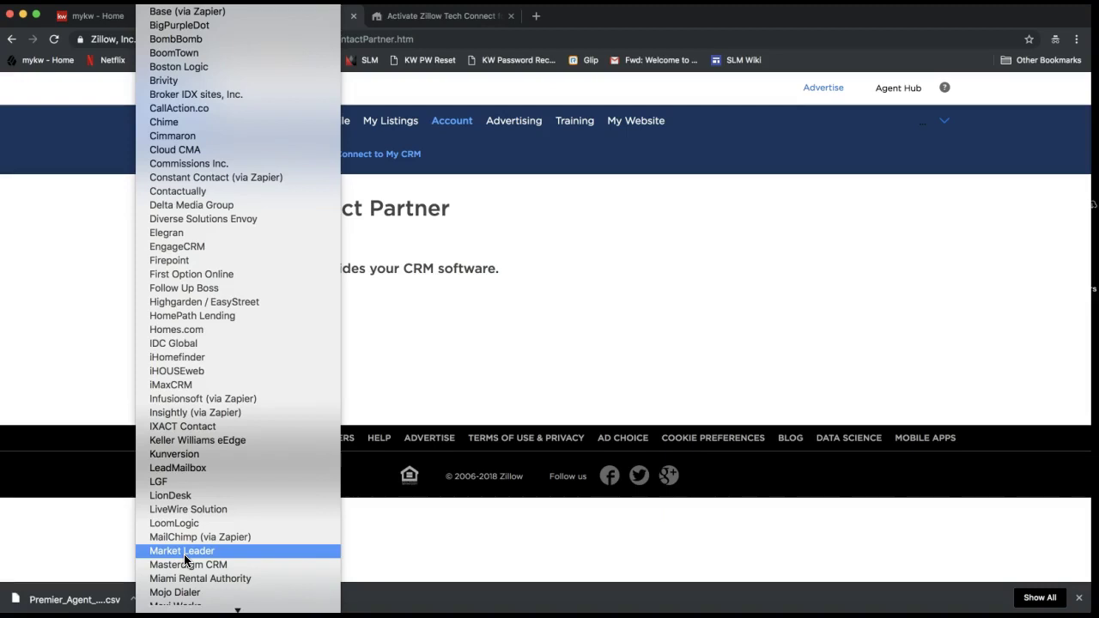
pyautogui.click(180, 555)
pyautogui.scroll(-2, 174, 550)
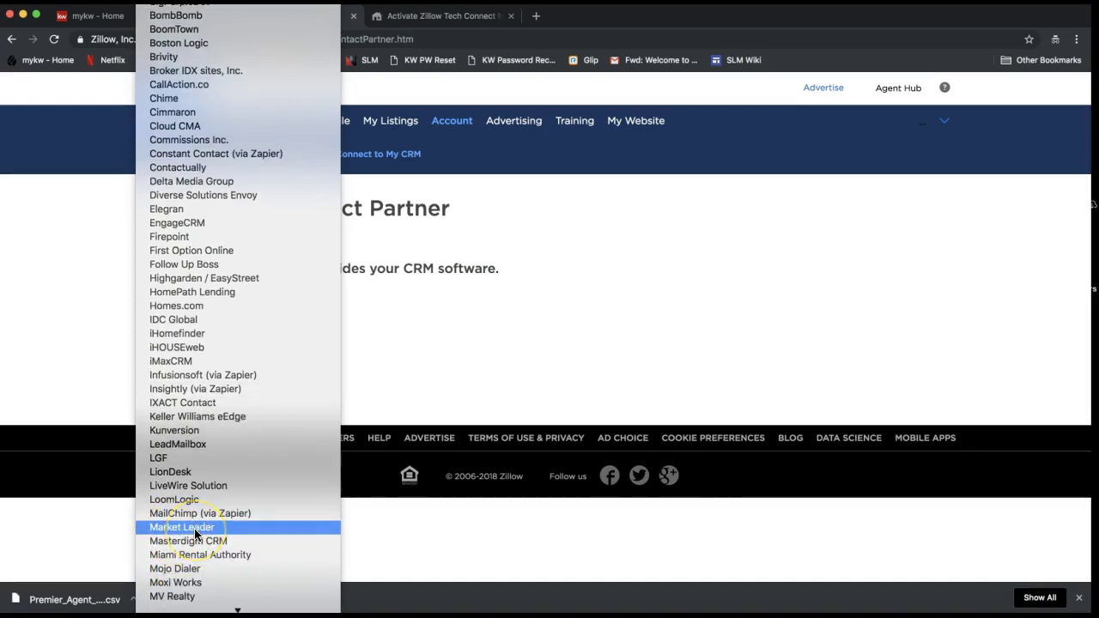
pyautogui.click(196, 528)
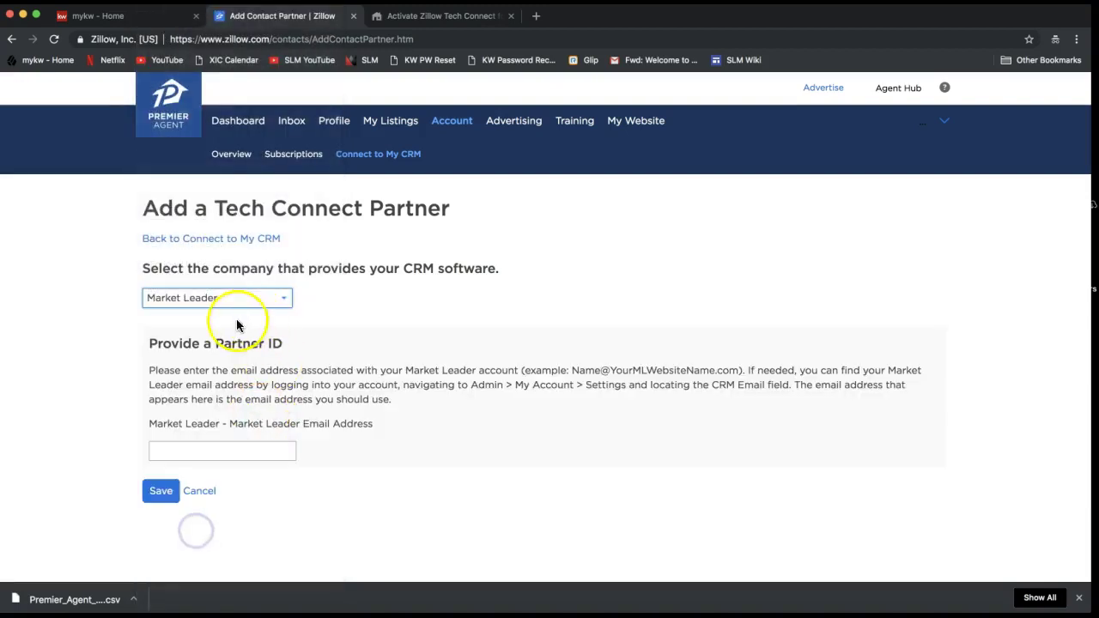
# Highlight the Market Leader Email Address label above the empty partner ID field
pyautogui.click(221, 450)
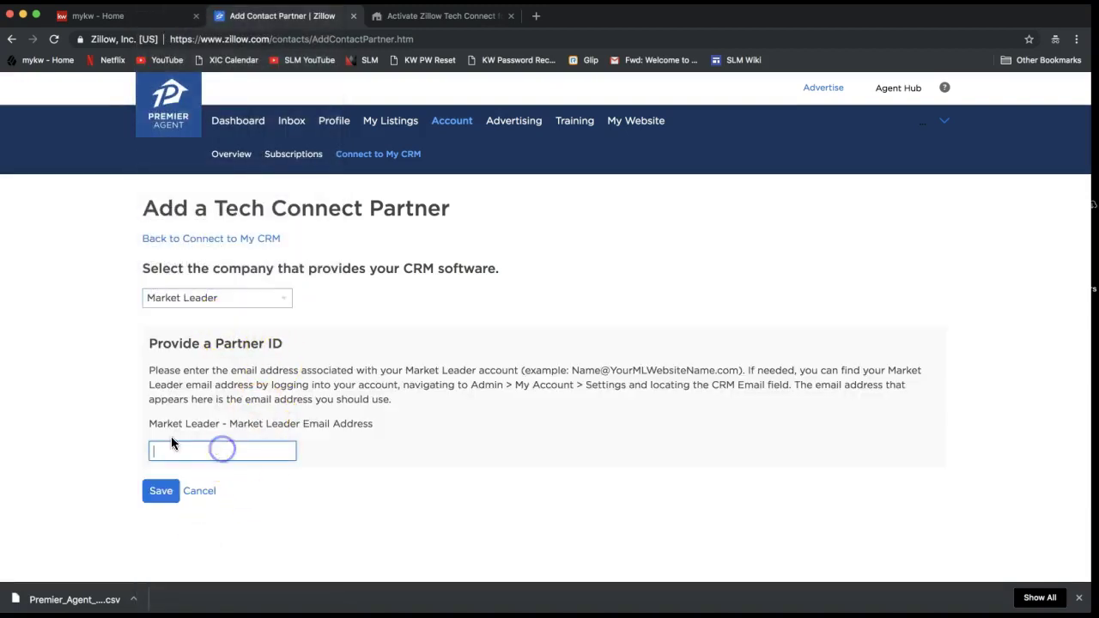
pyautogui.click(230, 421)
pyautogui.moveTo(230, 421); pyautogui.dragTo(381, 422)
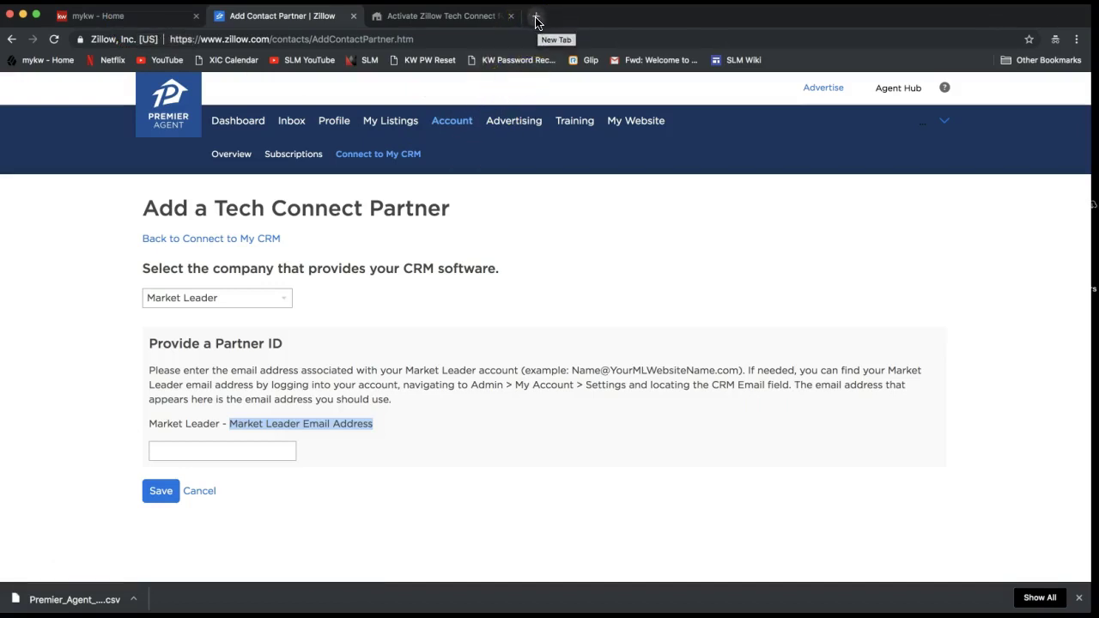
# Switch to the mykw intranet page and load the address mykw.kw.com
pyautogui.click(146, 22)
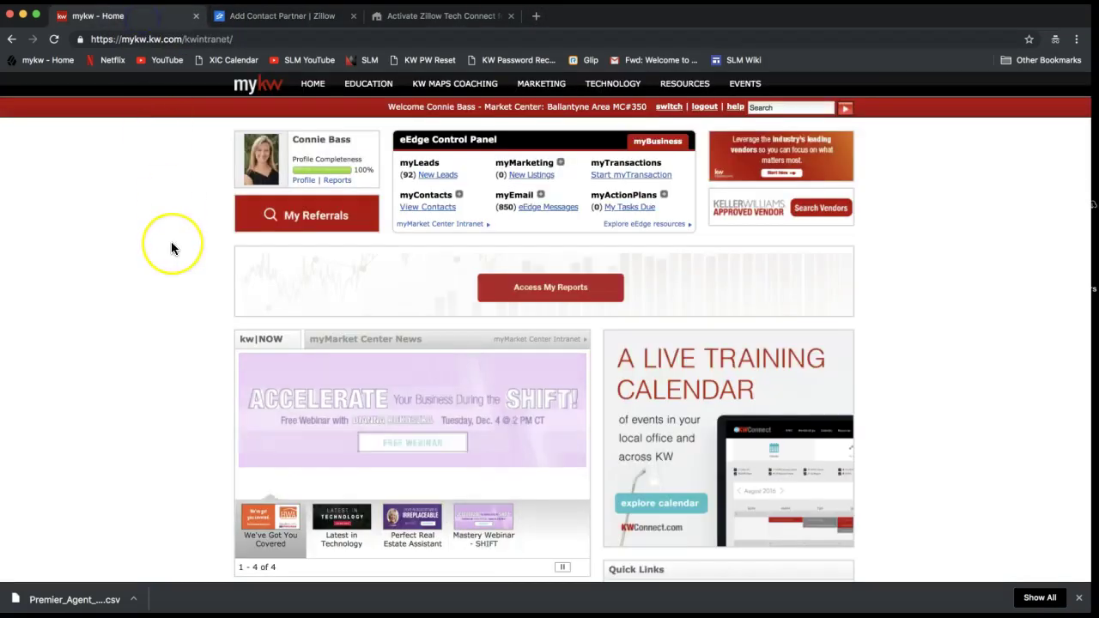
pyautogui.click(170, 39)
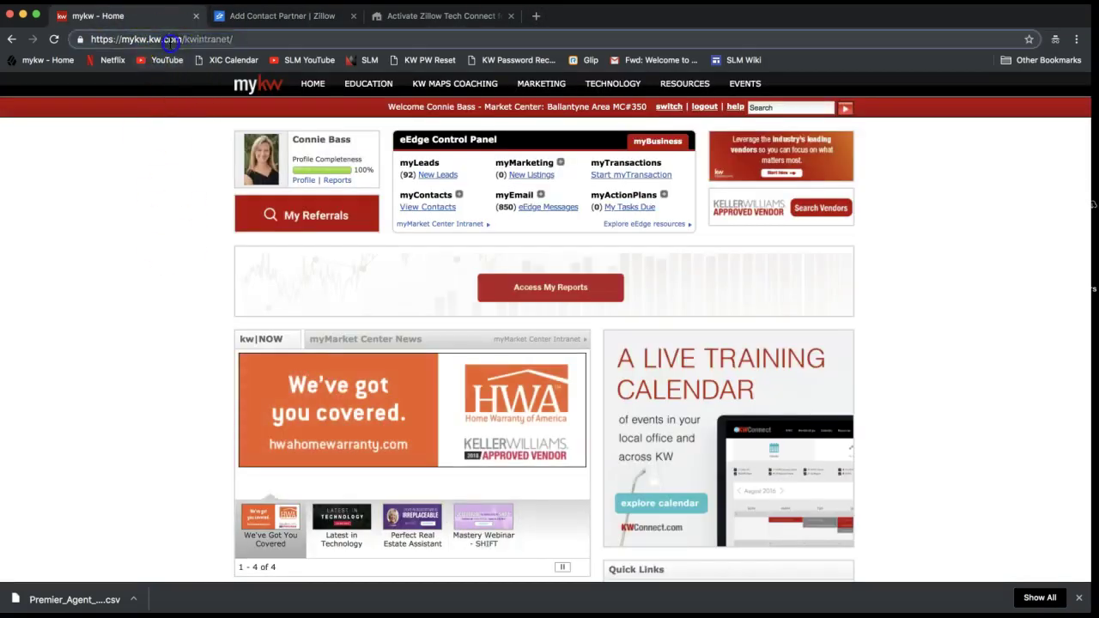
pyautogui.write('mykw.kw.com/')
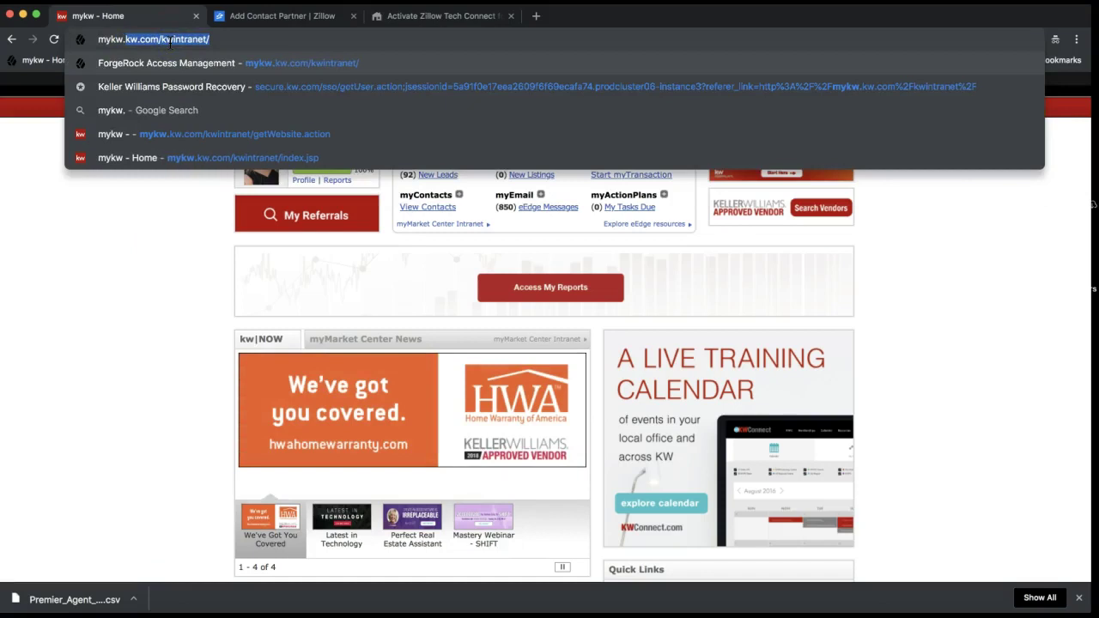
pyautogui.press('BackSpace')
pyautogui.press('BackSpace')
pyautogui.moveTo(170, 40); pyautogui.dragTo(98, 38)
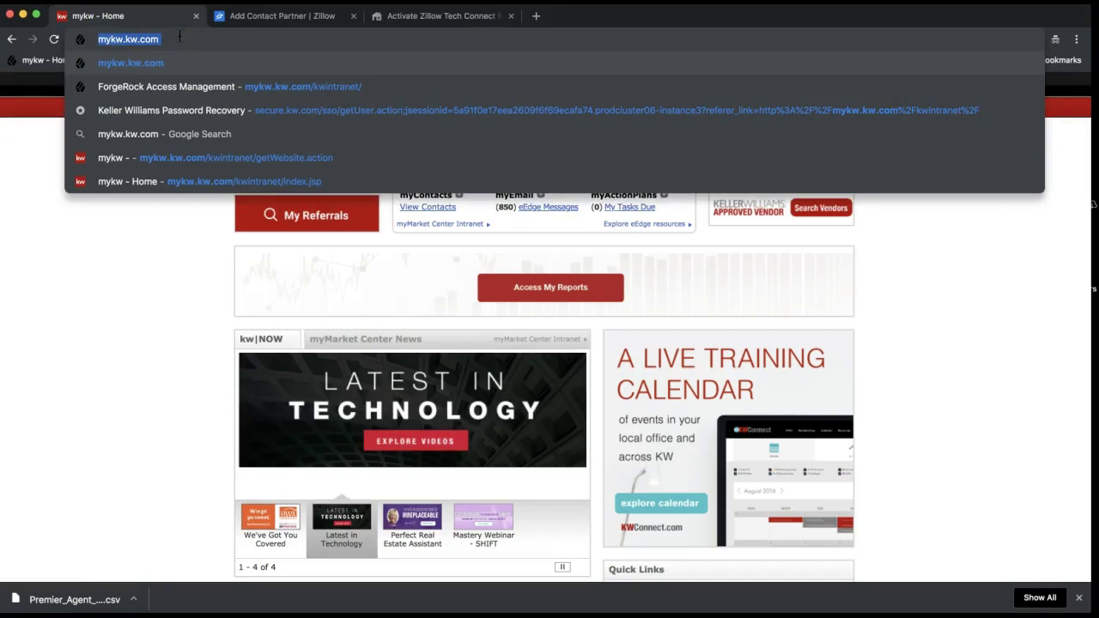
pyautogui.press('Return')
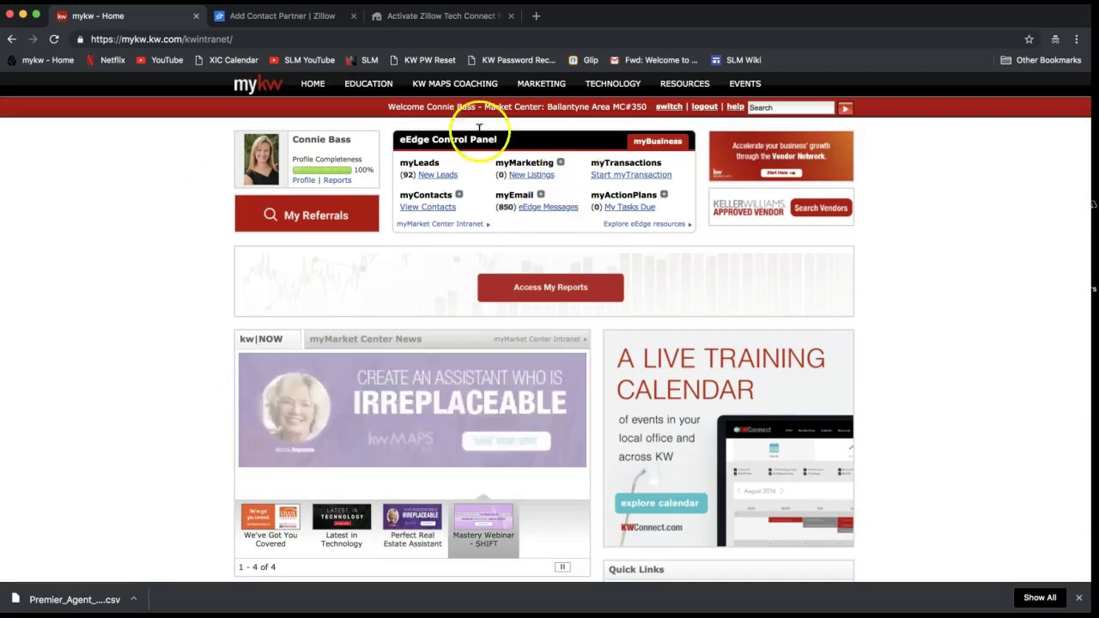
# Highlight the eEdge Control Panel heading and its myMarketing and myLeads labels, and open New Leads to enter the CRM
pyautogui.moveTo(401, 140); pyautogui.dragTo(497, 141)
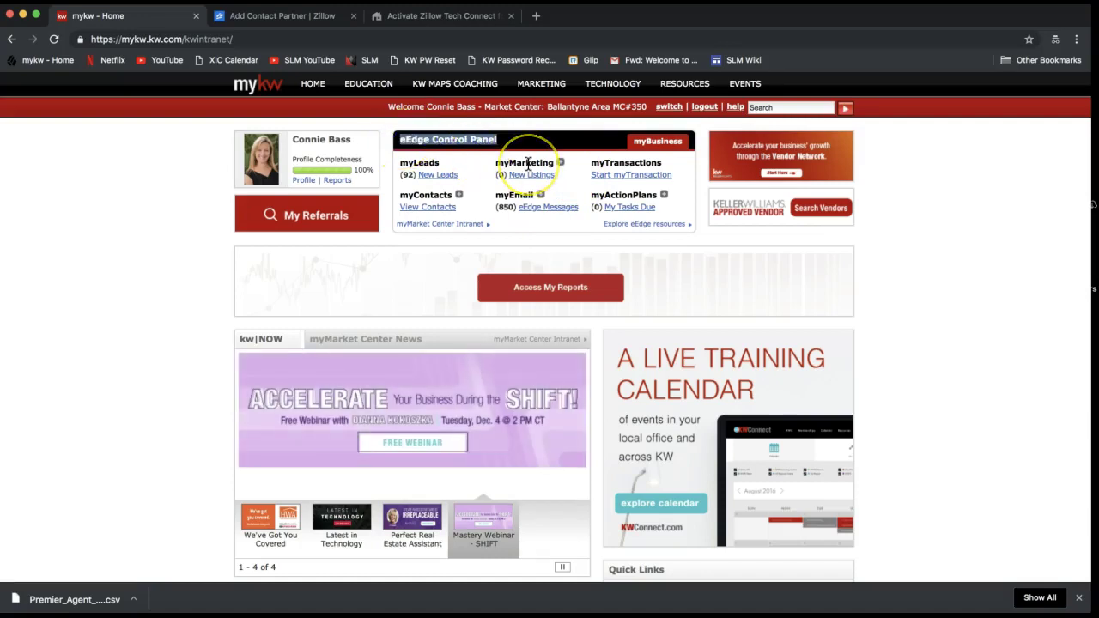
pyautogui.doubleClick(524, 162)
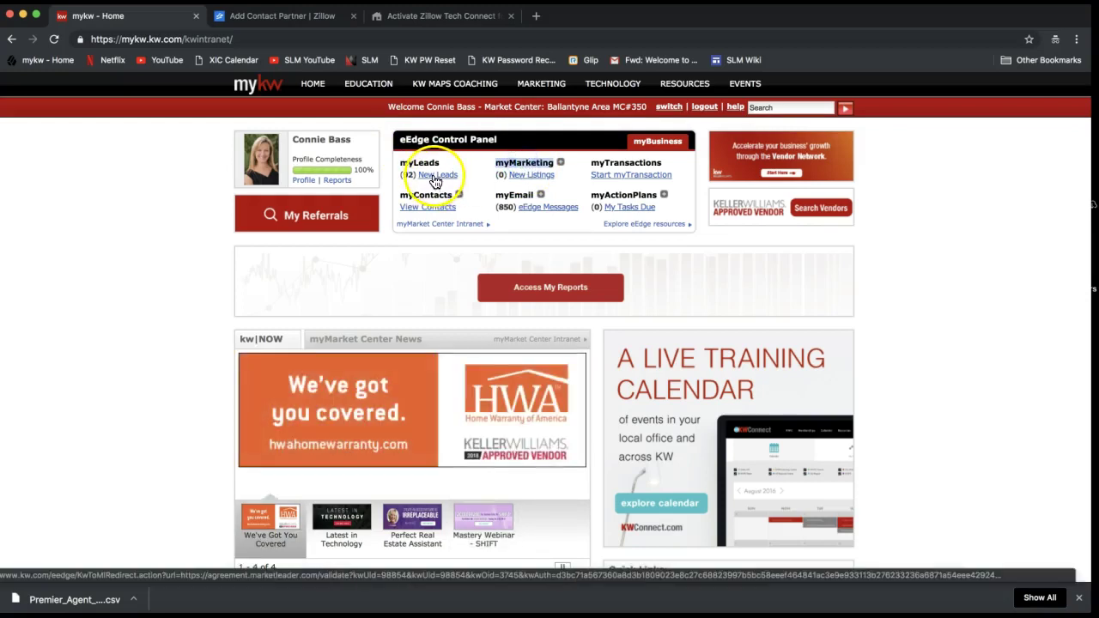
pyautogui.tripleClick(485, 139)
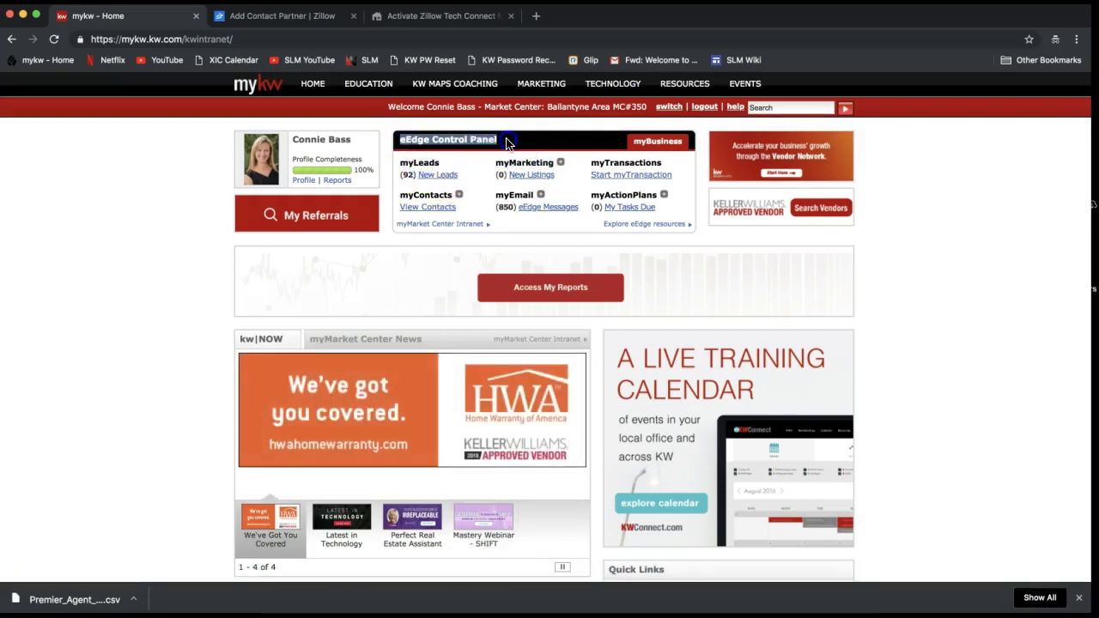
pyautogui.doubleClick(420, 163)
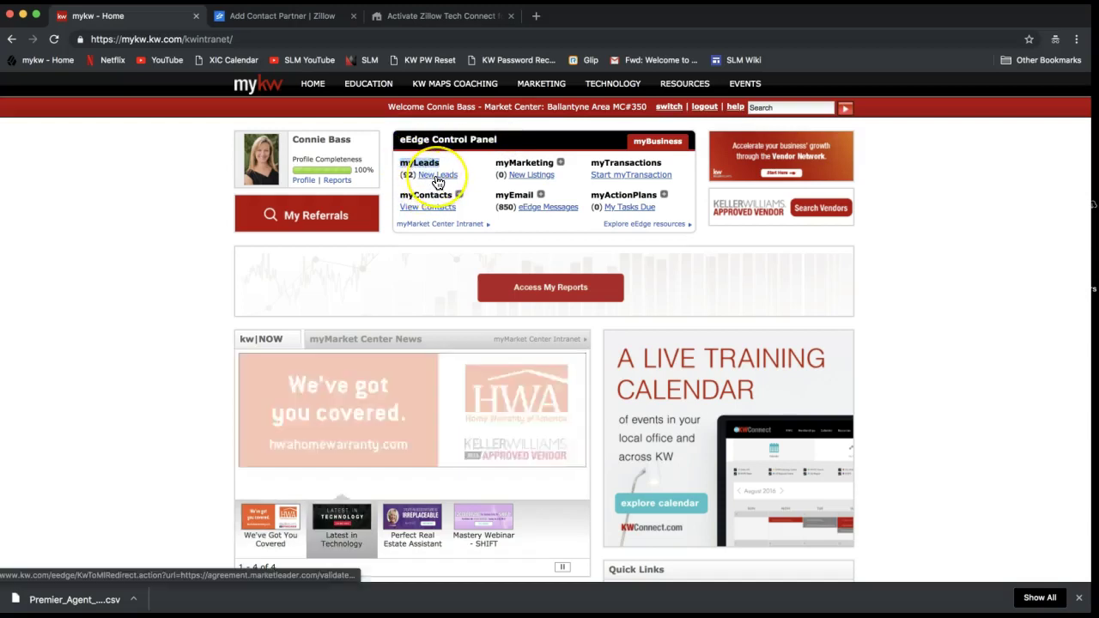
pyautogui.click(438, 175)
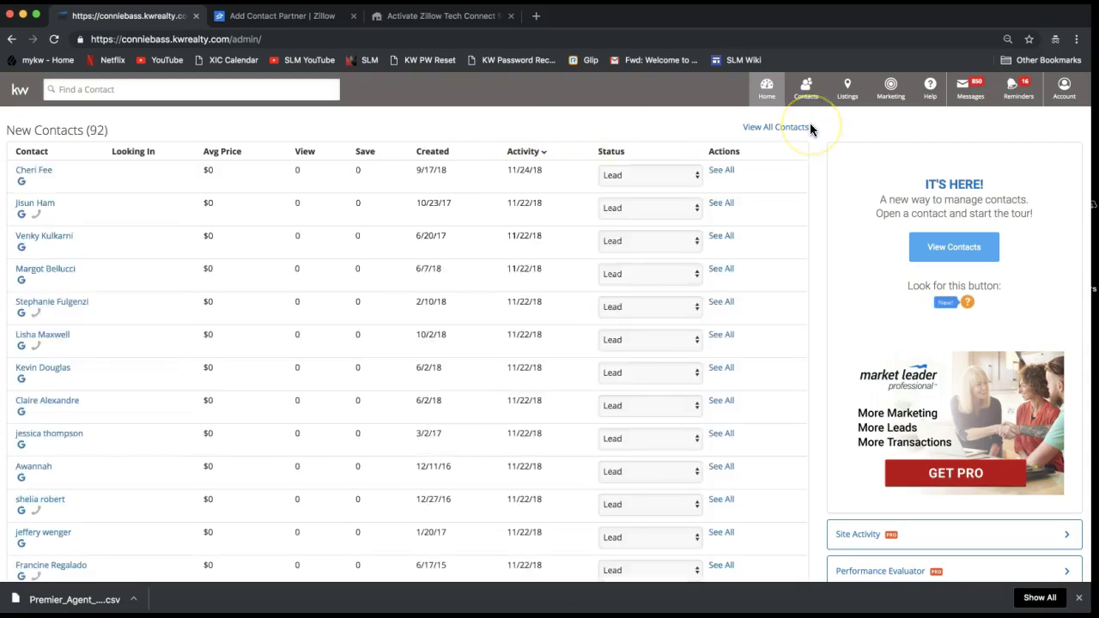
# Open the My Account settings page from the CRM's account administration options
pyautogui.click(1065, 103)
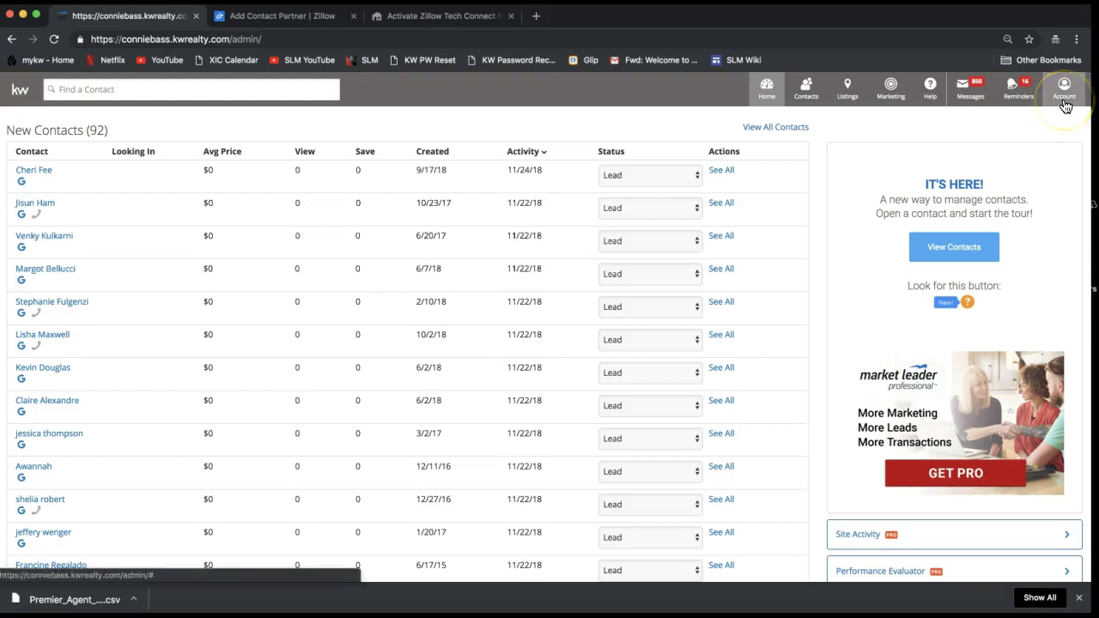
pyautogui.click(1063, 100)
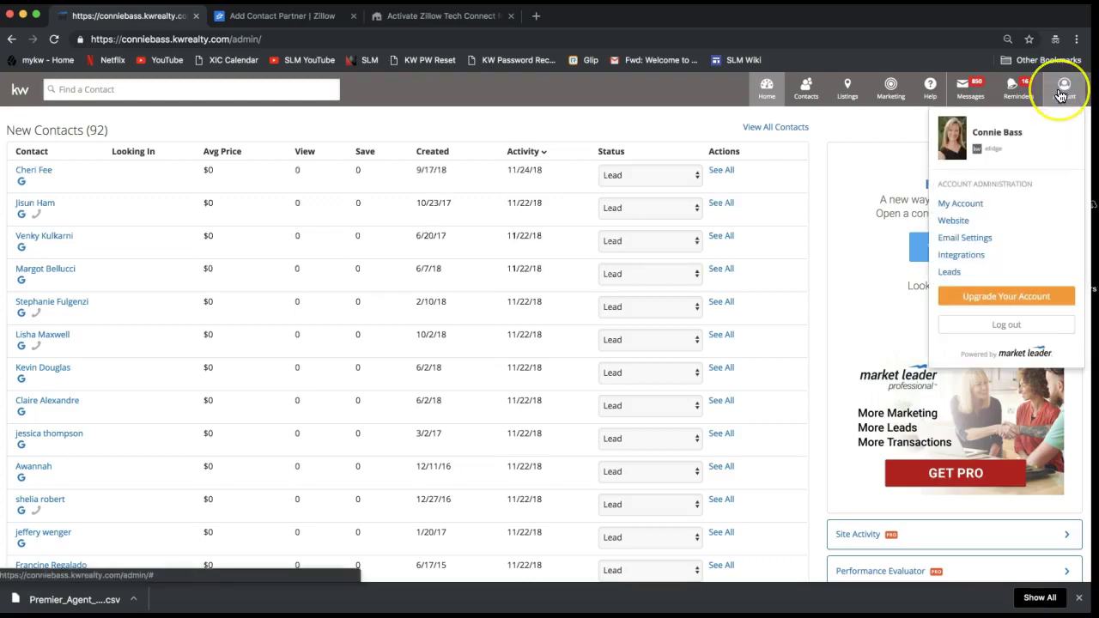
pyautogui.click(1065, 98)
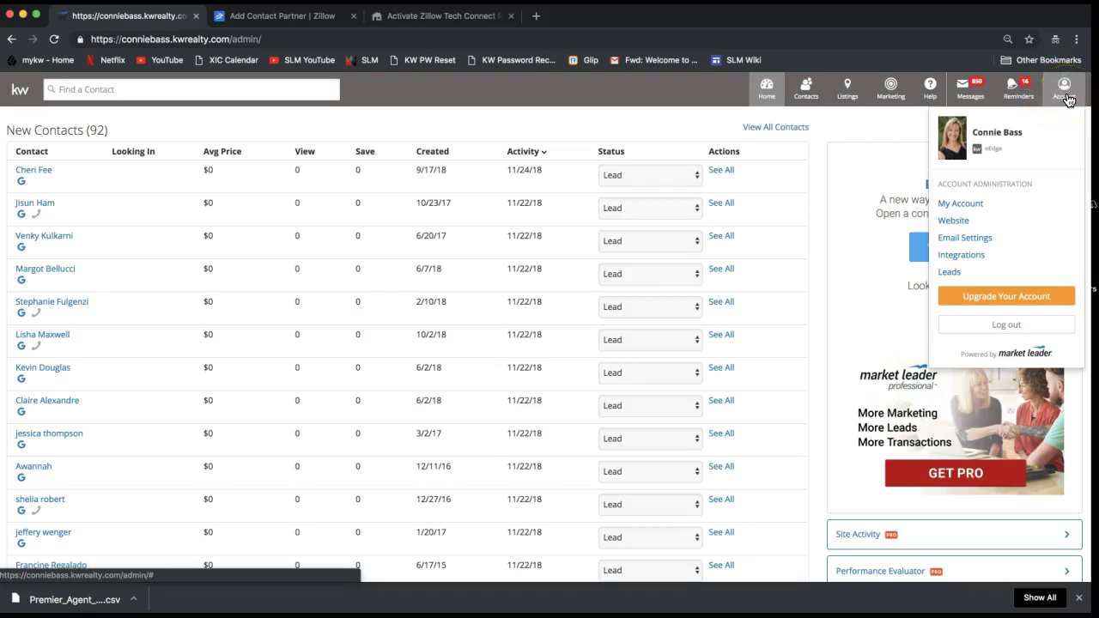
pyautogui.click(1069, 99)
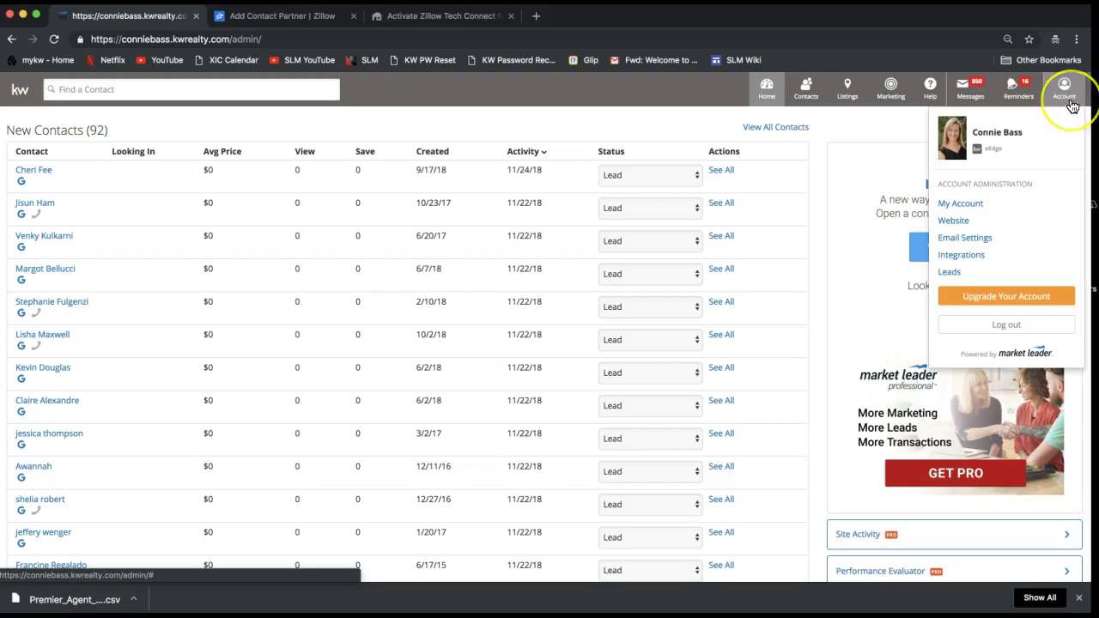
pyautogui.click(1028, 115)
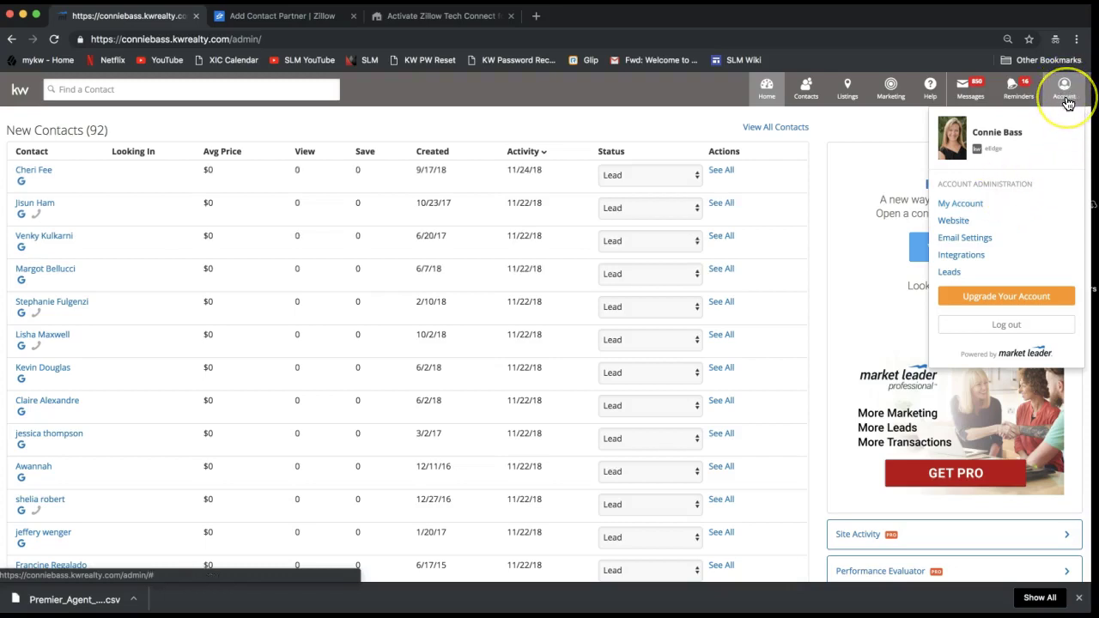
pyautogui.click(968, 210)
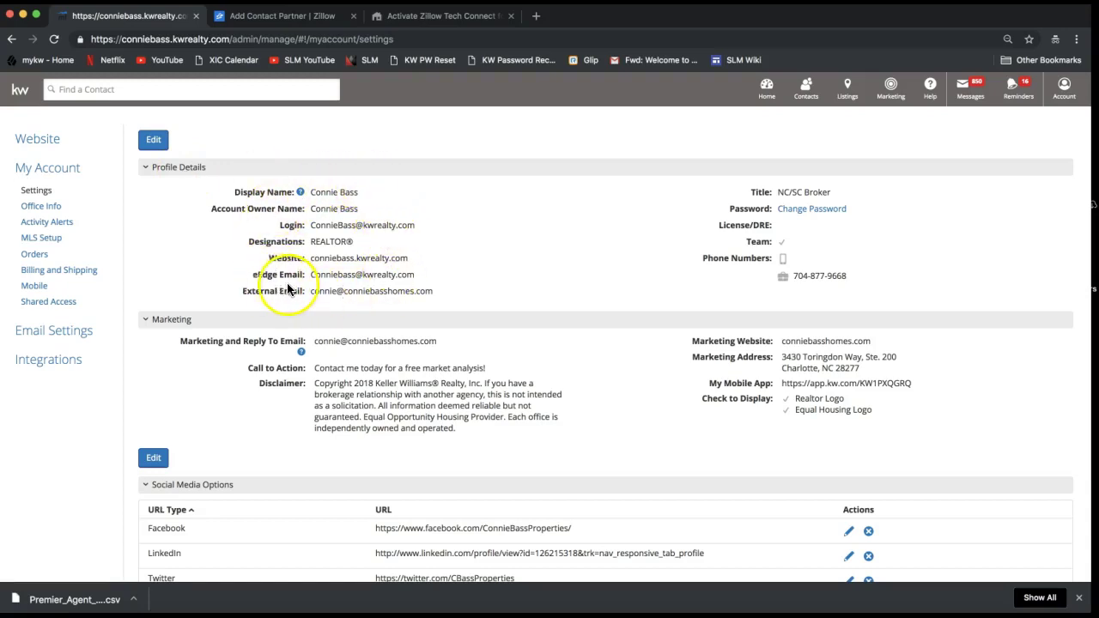
# Highlight the eEdge Email label in Profile Details and copy the agent's eEdge email address
pyautogui.moveTo(254, 275); pyautogui.dragTo(418, 274)
pyautogui.click(319, 274)
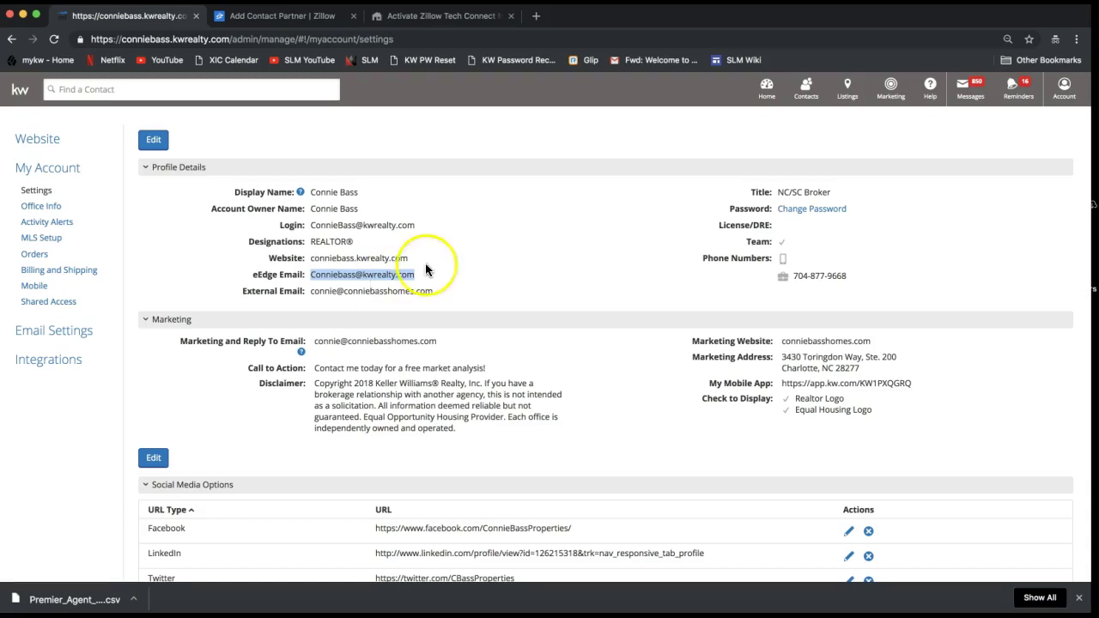
pyautogui.moveTo(251, 275); pyautogui.dragTo(305, 275)
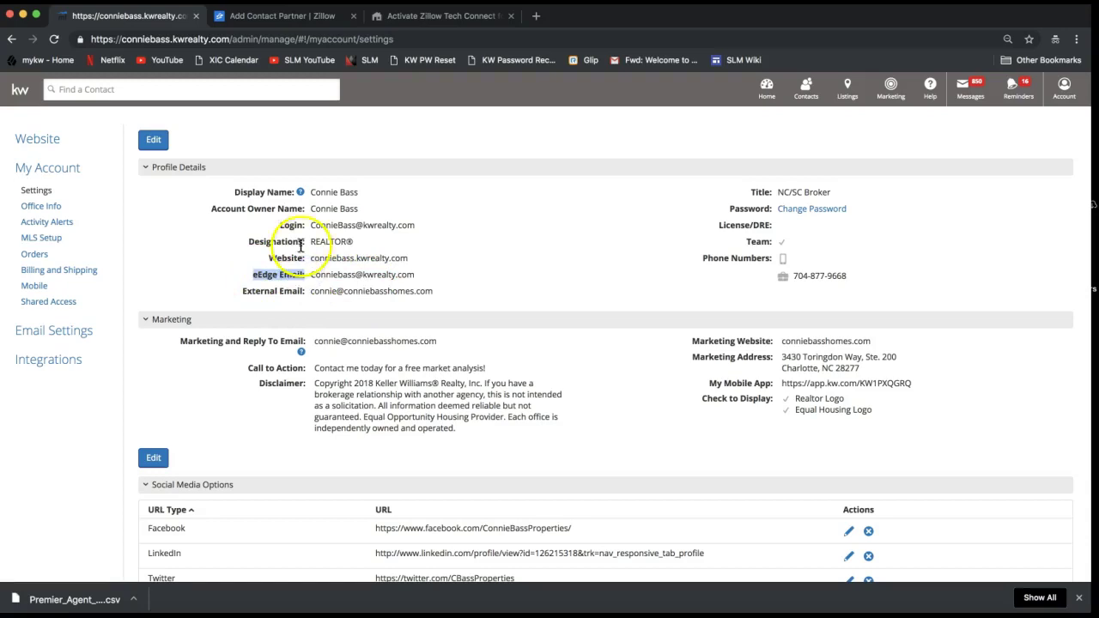
pyautogui.moveTo(311, 275); pyautogui.dragTo(412, 277)
pyautogui.press('super+c')
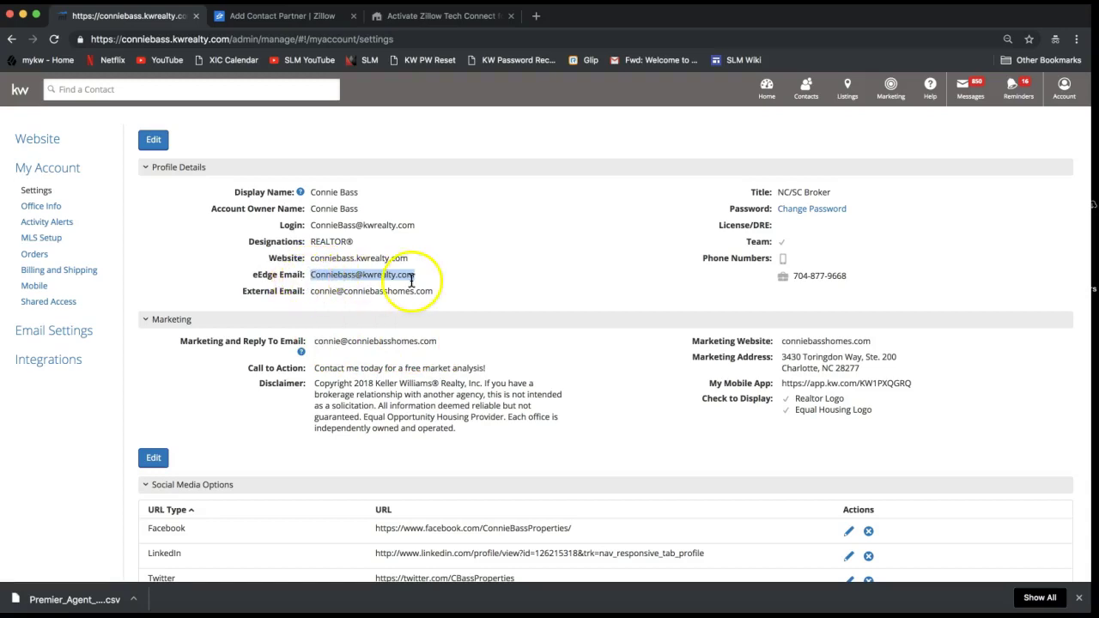
# Return to the Zillow partner form, paste the copied email address as the Market Leader partner ID, and save the partner
pyautogui.click(316, 20)
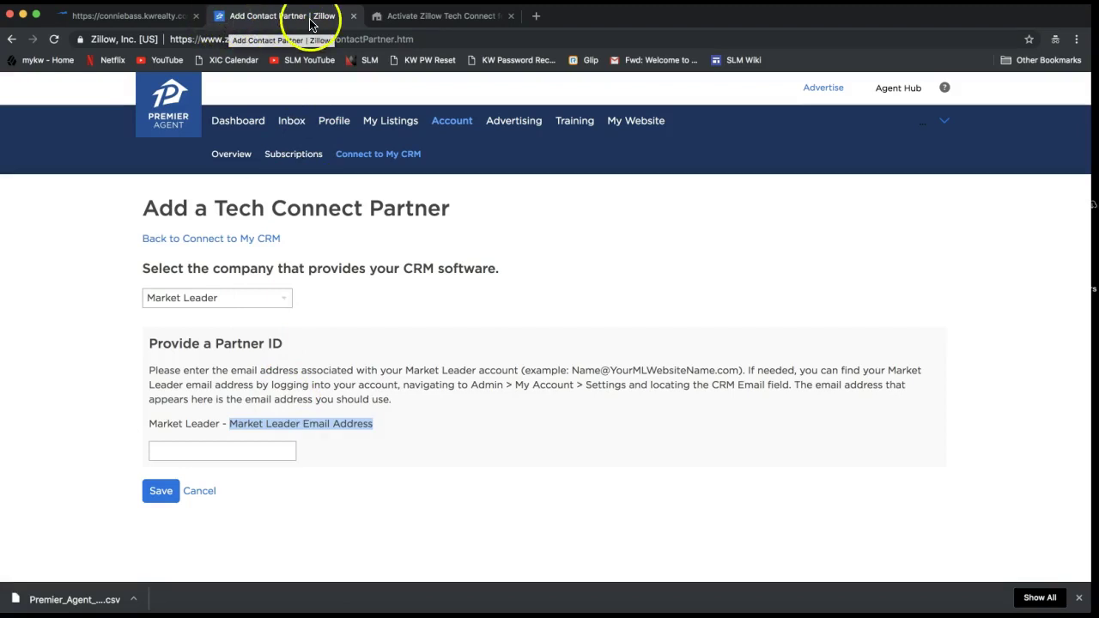
pyautogui.click(183, 452)
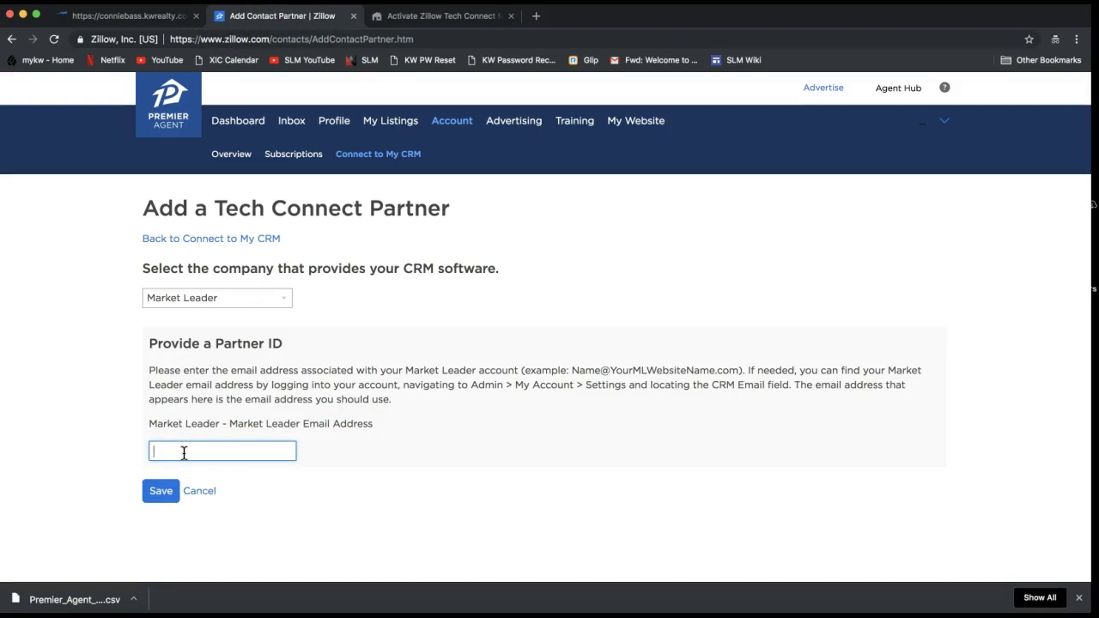
pyautogui.press('super+v')
pyautogui.click(163, 451)
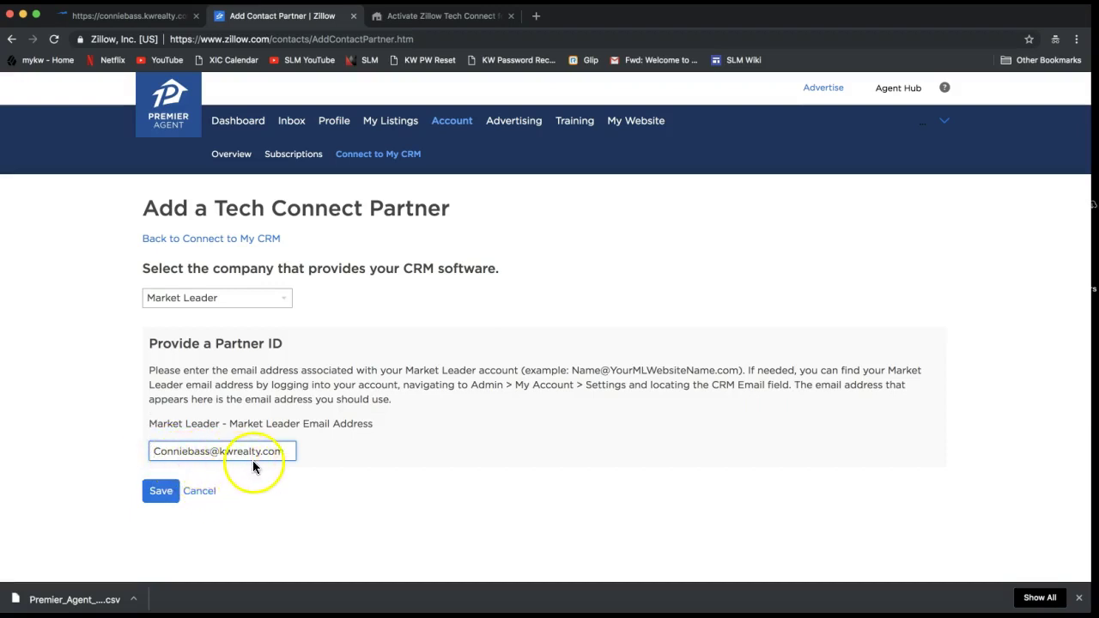
pyautogui.click(161, 501)
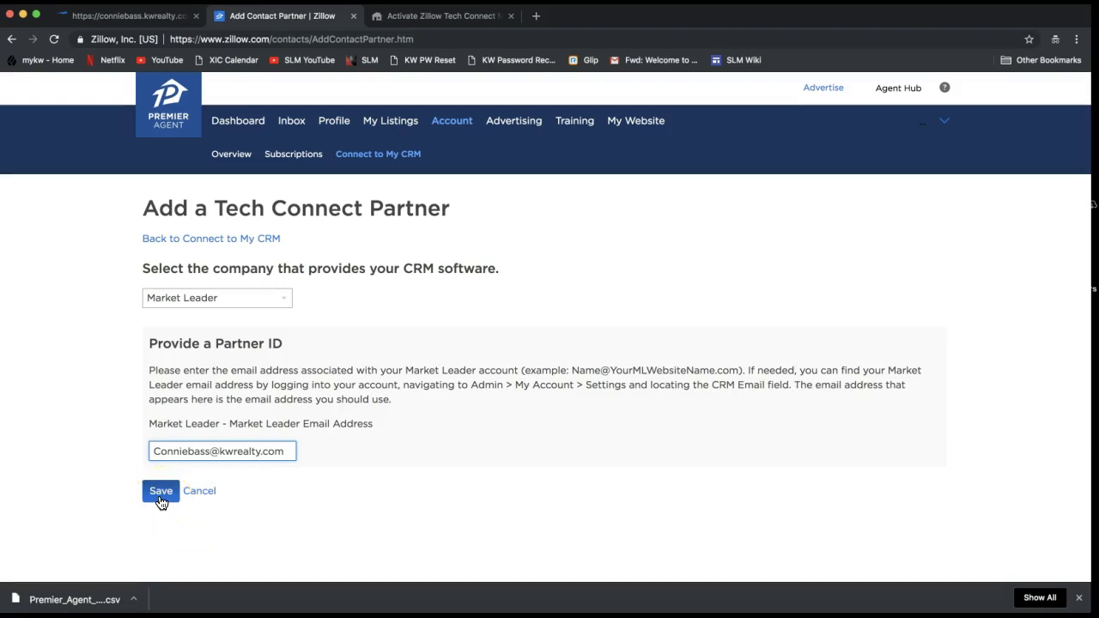
pyautogui.click(162, 501)
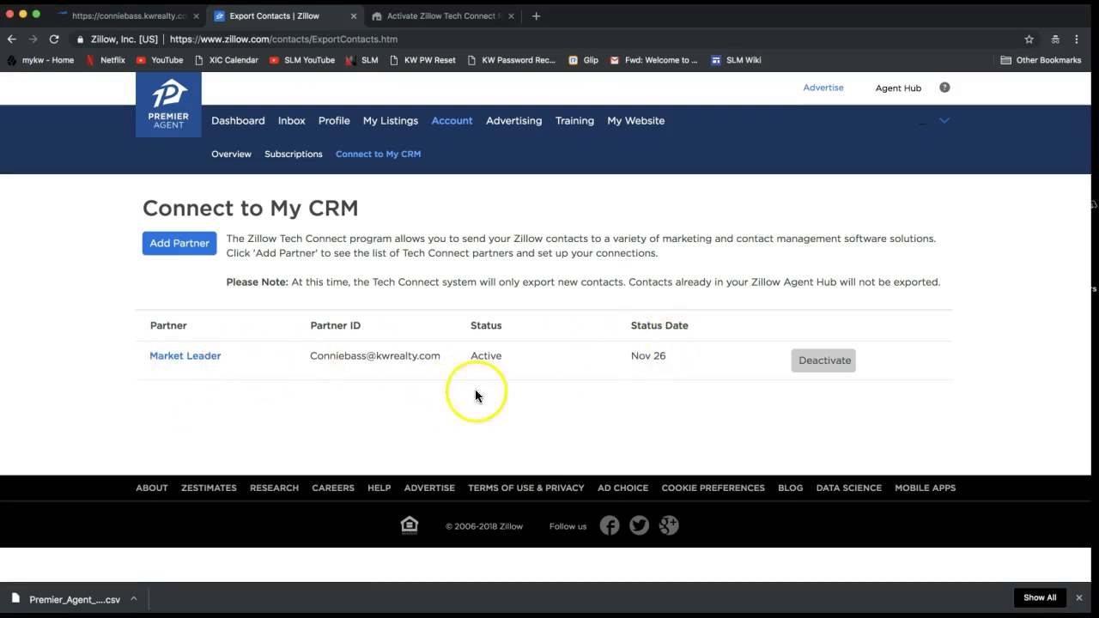
pyautogui.click(541, 395)
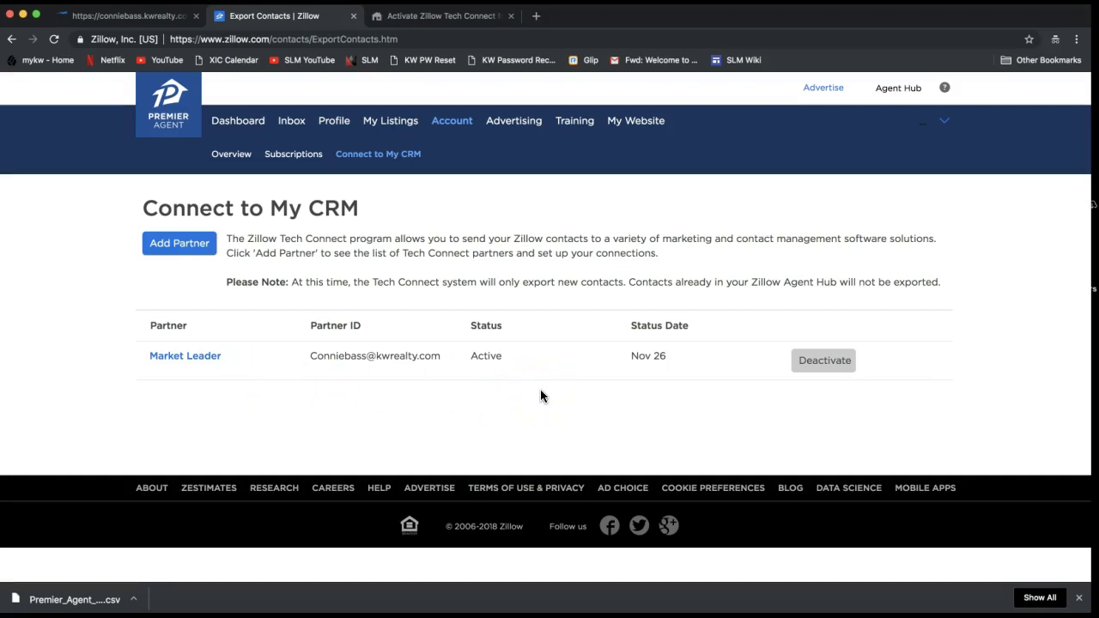